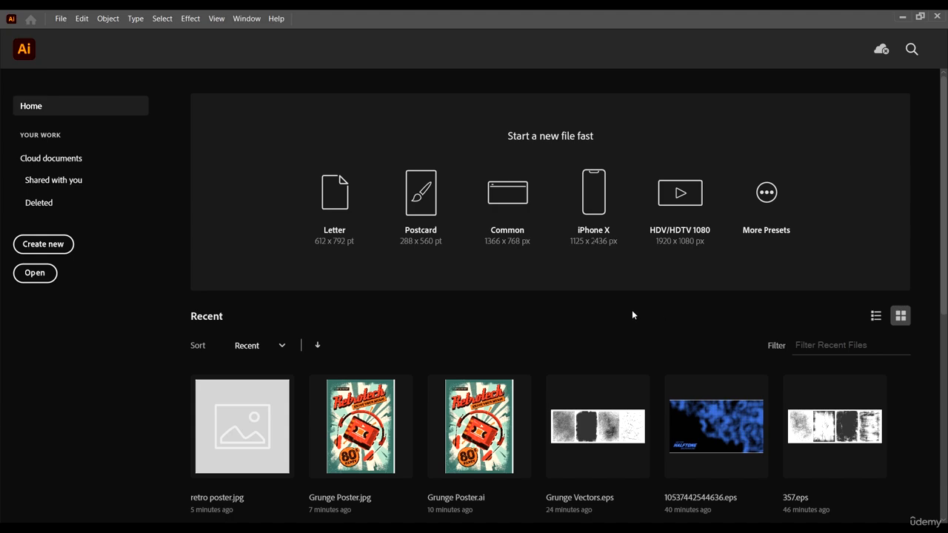
Step: Open the Grunge Vectors EPS file from the 4 MASKING folder
click(35, 272)
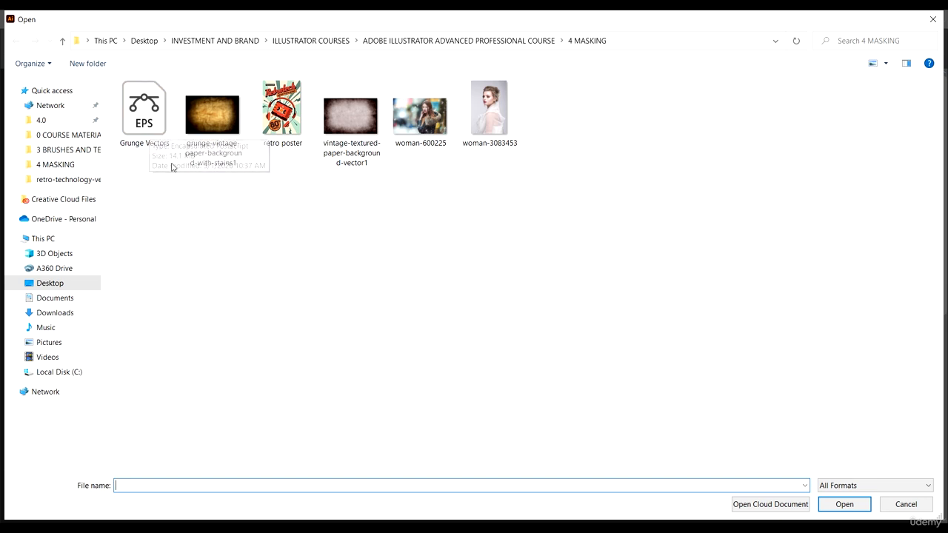
click(153, 118)
click(844, 504)
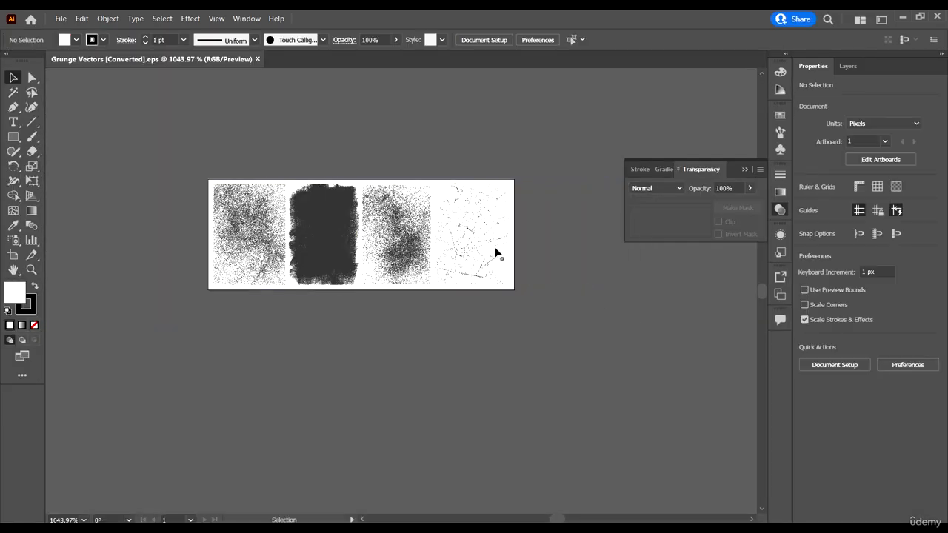
Step: Examine the four grunge textures on the artboard up close, selecting the third speckled one
scroll(468, 230, right, 1)
scroll(468, 236, right, 3)
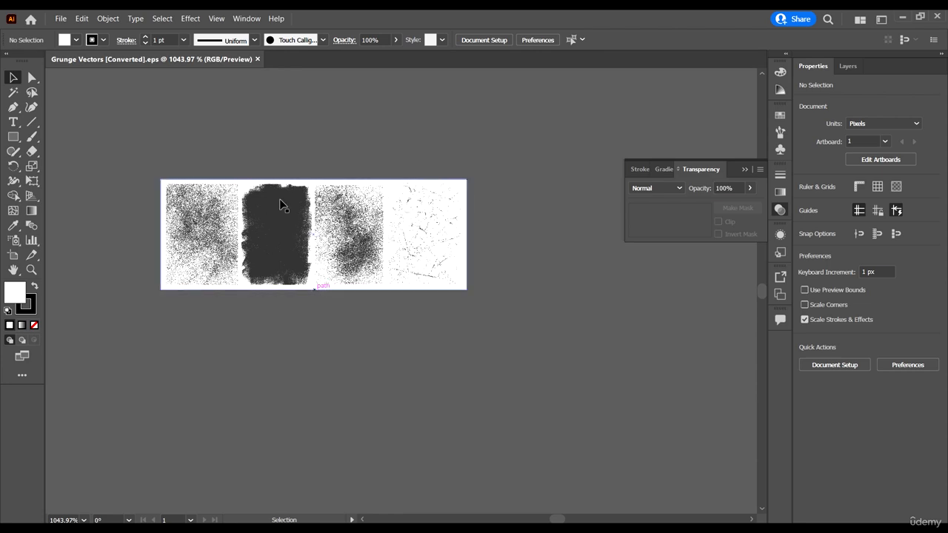
scroll(279, 198, up, 3)
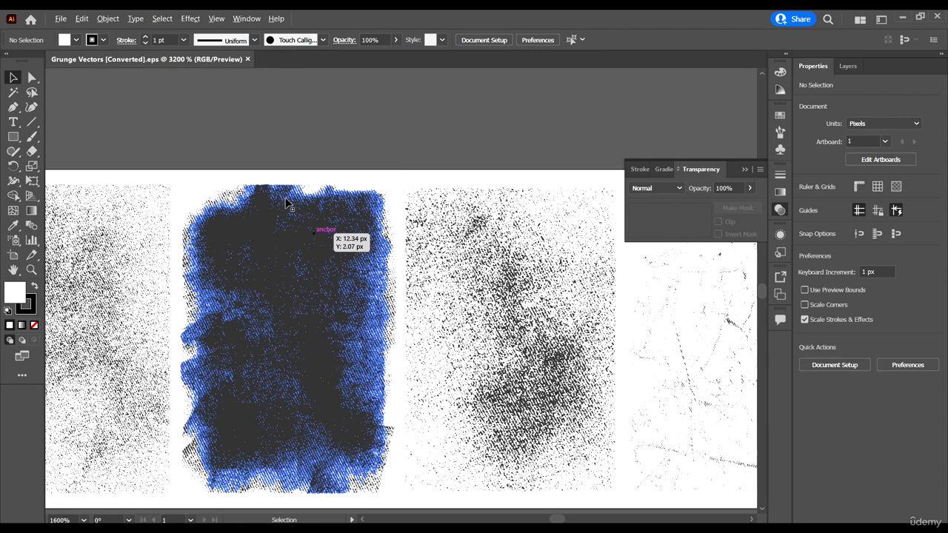
scroll(249, 264, right, 4)
scroll(294, 211, down, 3)
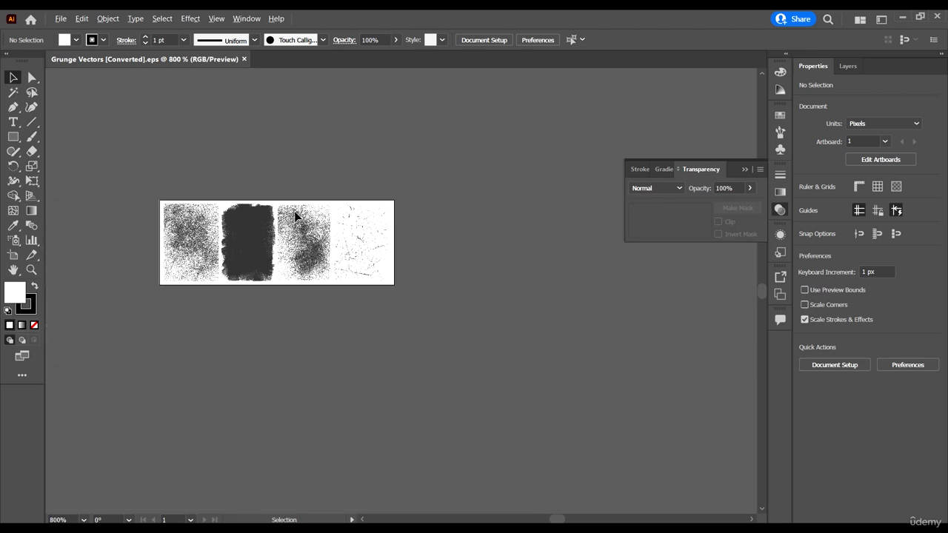
scroll(304, 220, up, 2)
scroll(398, 237, left, 2)
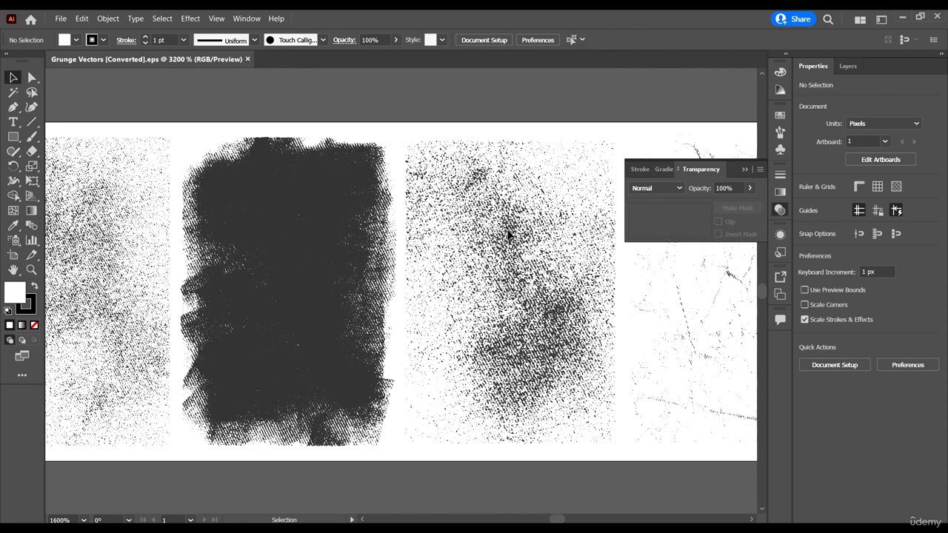
click(337, 247)
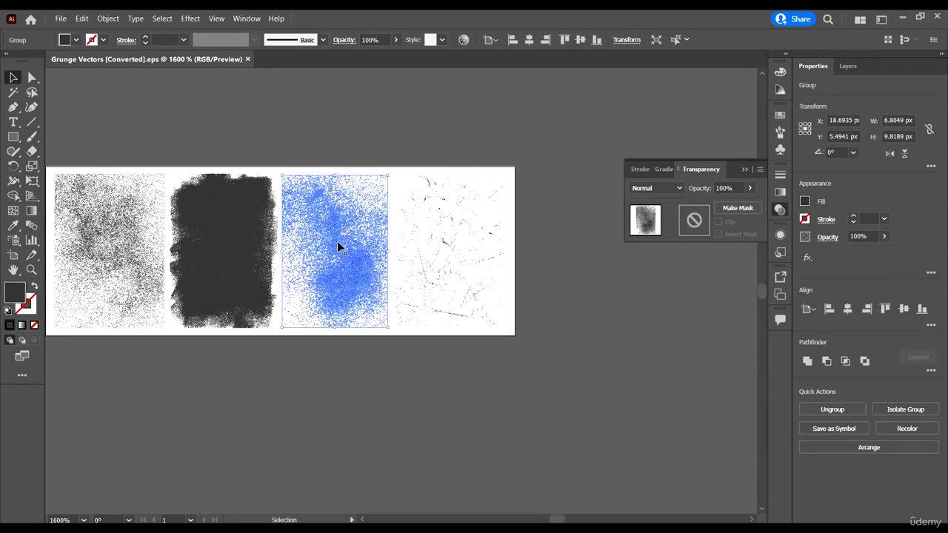
scroll(334, 296, up, 1)
scroll(334, 298, left, 1)
scroll(340, 300, down, 1)
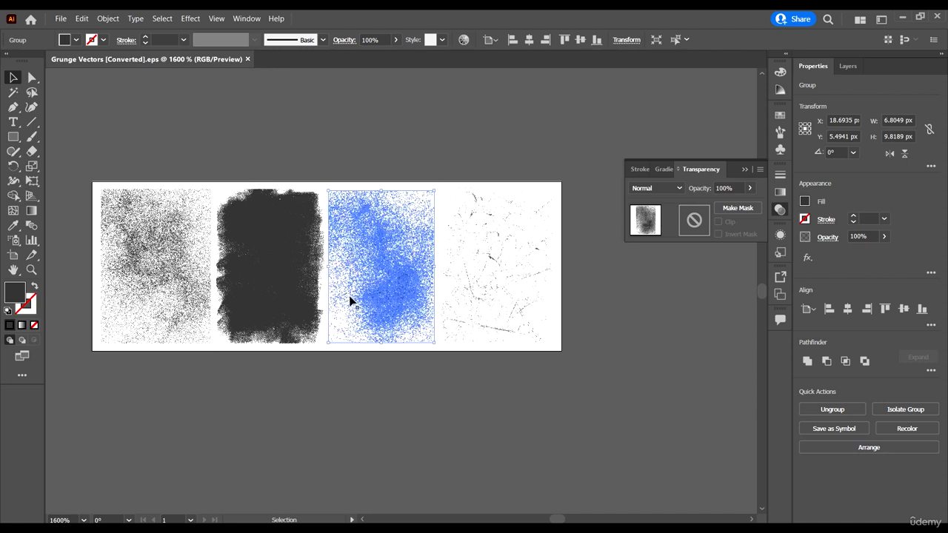
scroll(391, 264, down, 1)
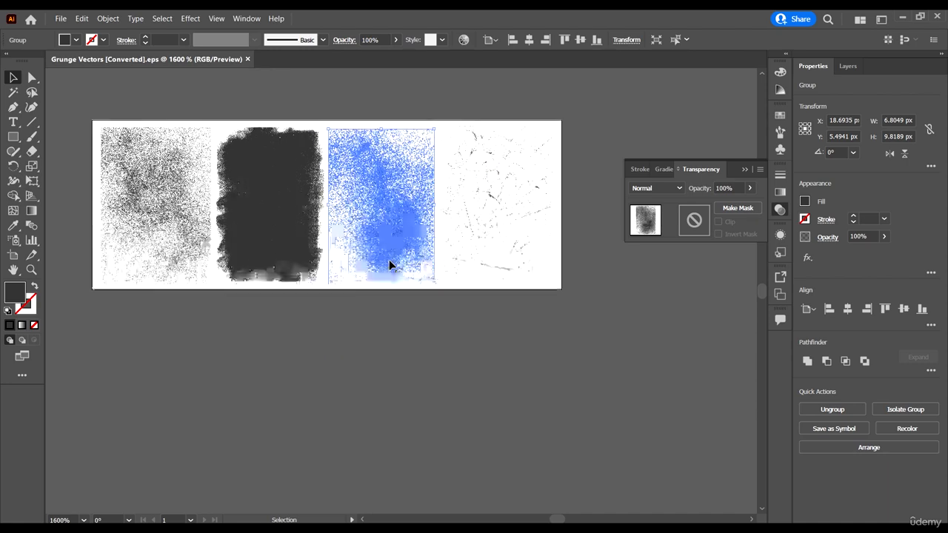
scroll(378, 267, right, 1)
Step: Place the retro poster image beside the artboard at about 7.8 × 11 px and deselect it
click(61, 18)
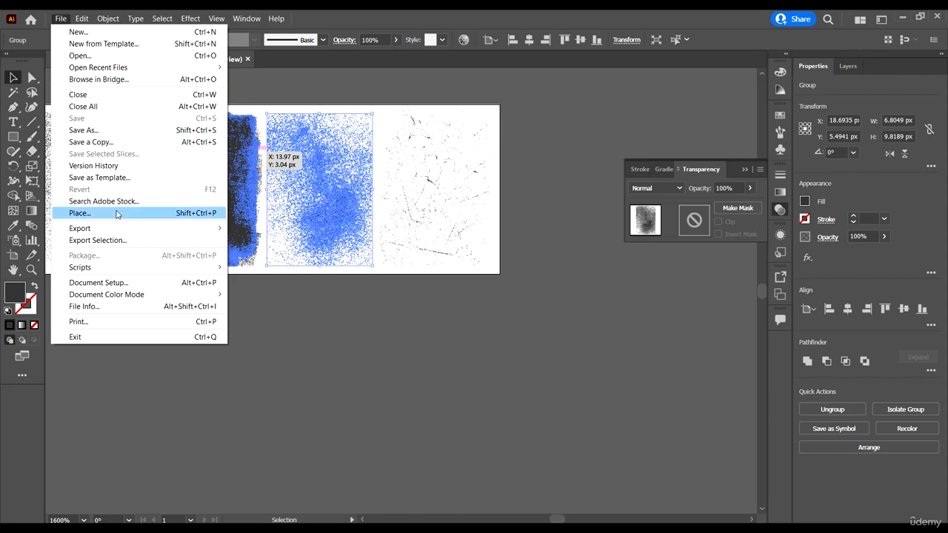
click(116, 213)
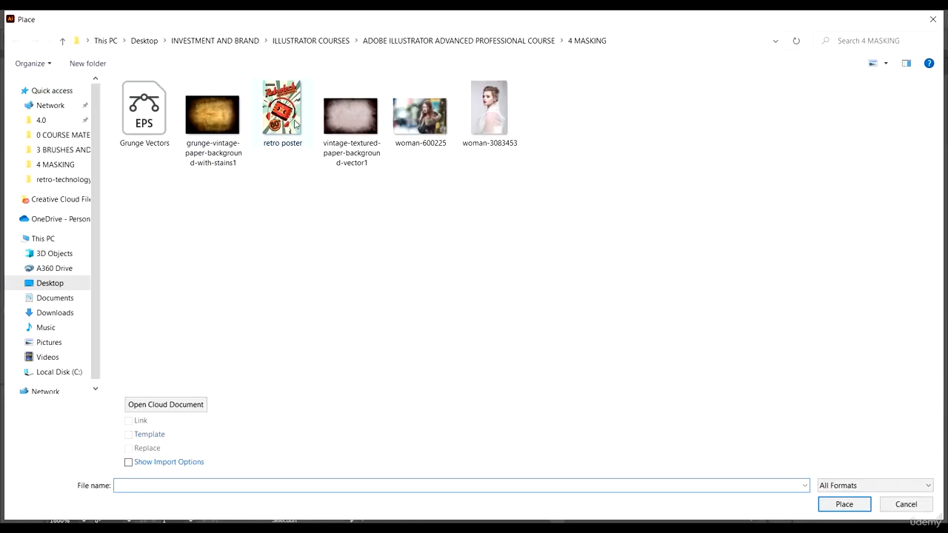
click(293, 115)
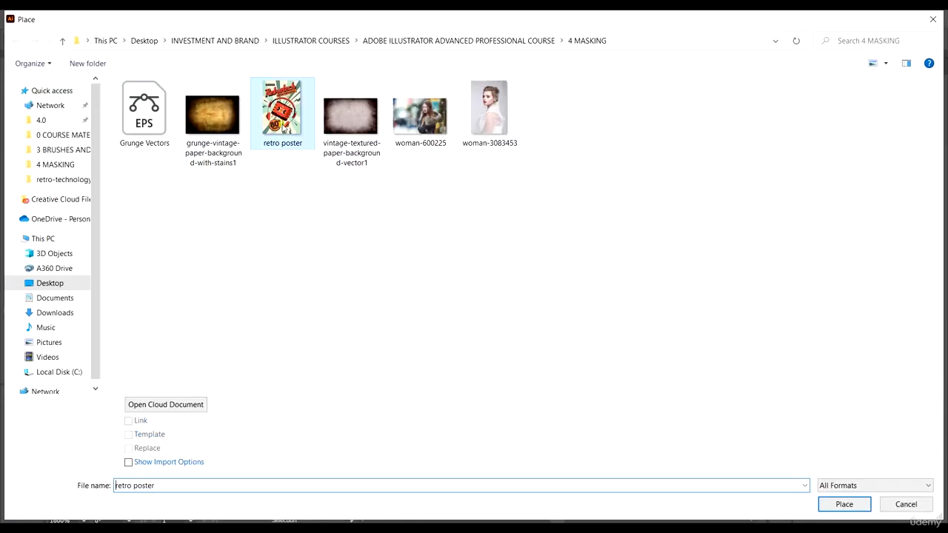
click(844, 505)
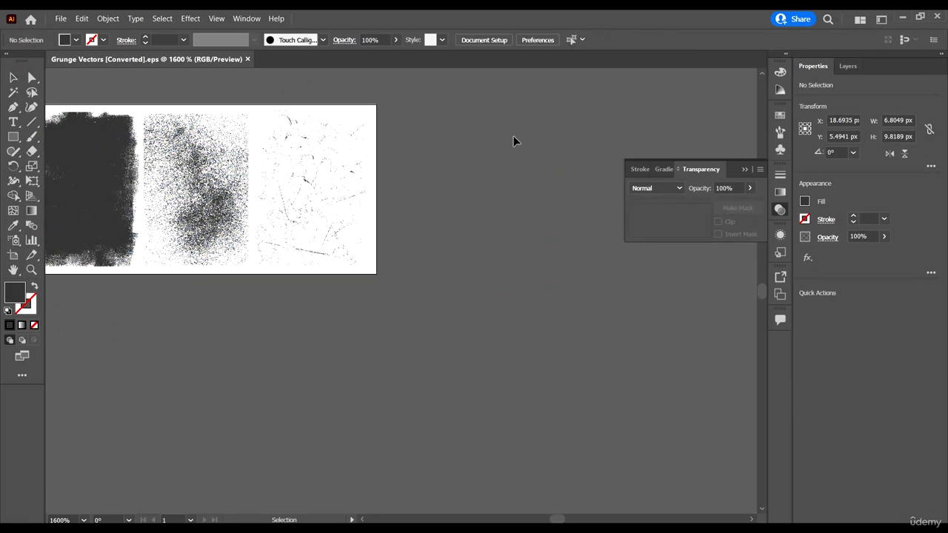
drag(449, 105, 596, 274)
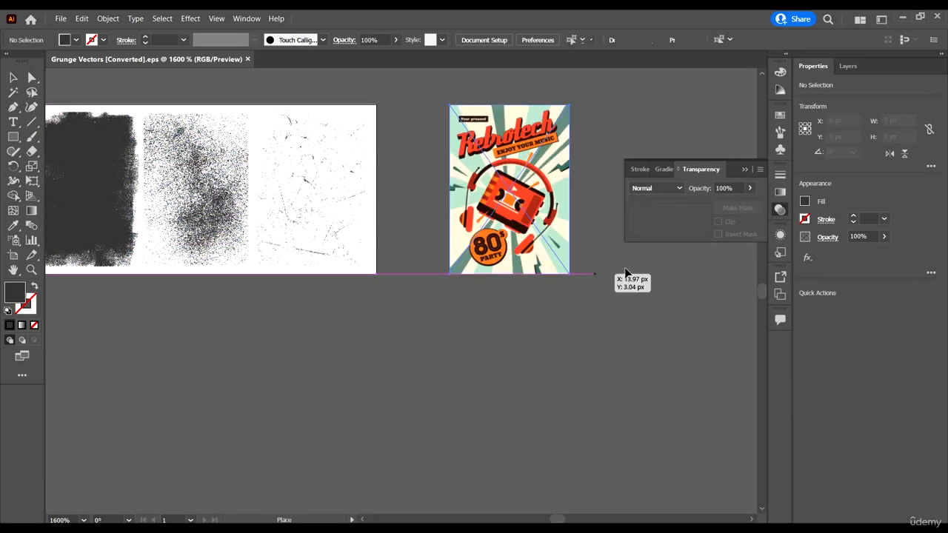
click(13, 77)
click(402, 395)
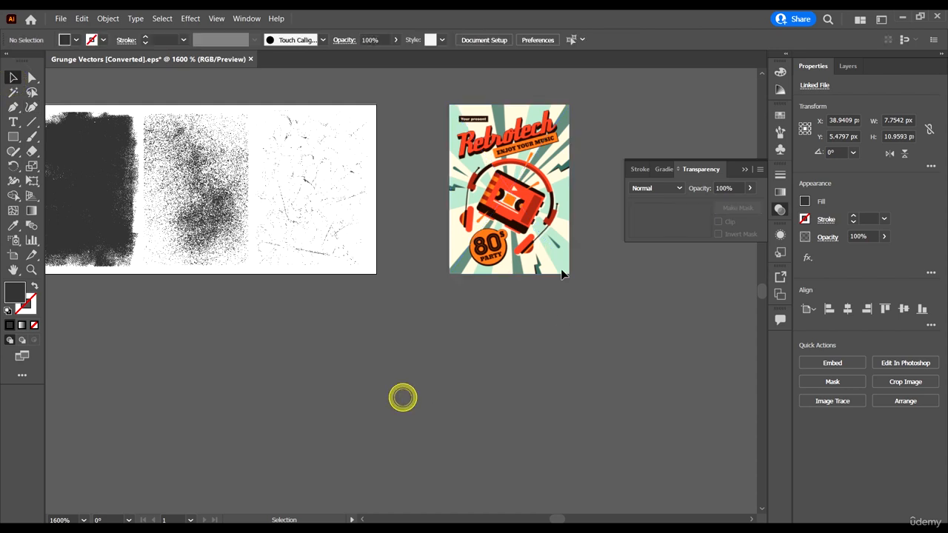
Step: Select the solid dark brushed texture and inspect the fine vector detail along its rough edge
scroll(518, 311, up, 2)
scroll(172, 243, left, 2)
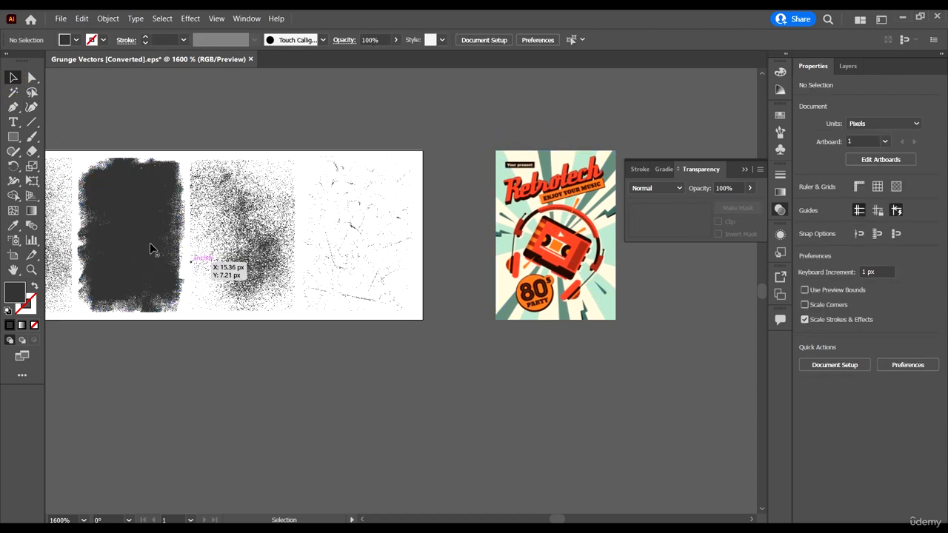
click(168, 242)
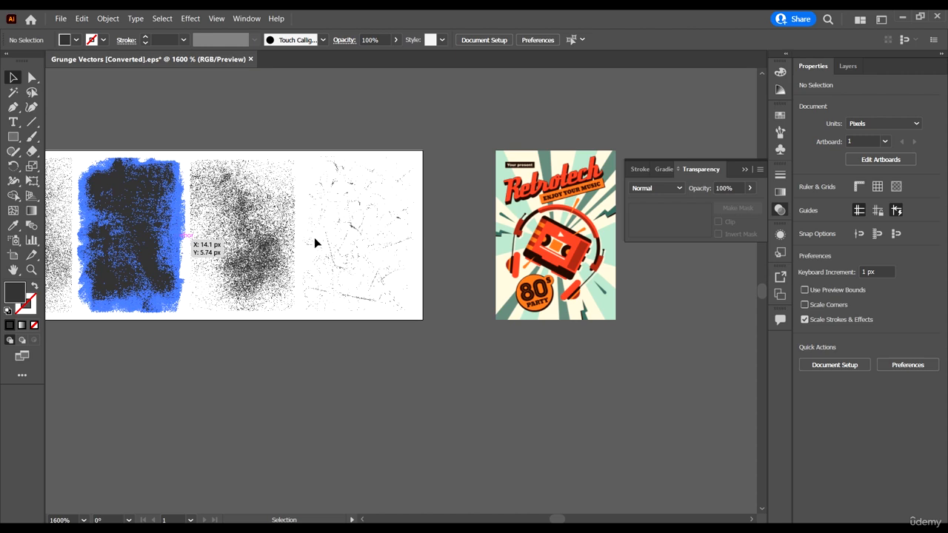
scroll(314, 237, right, 2)
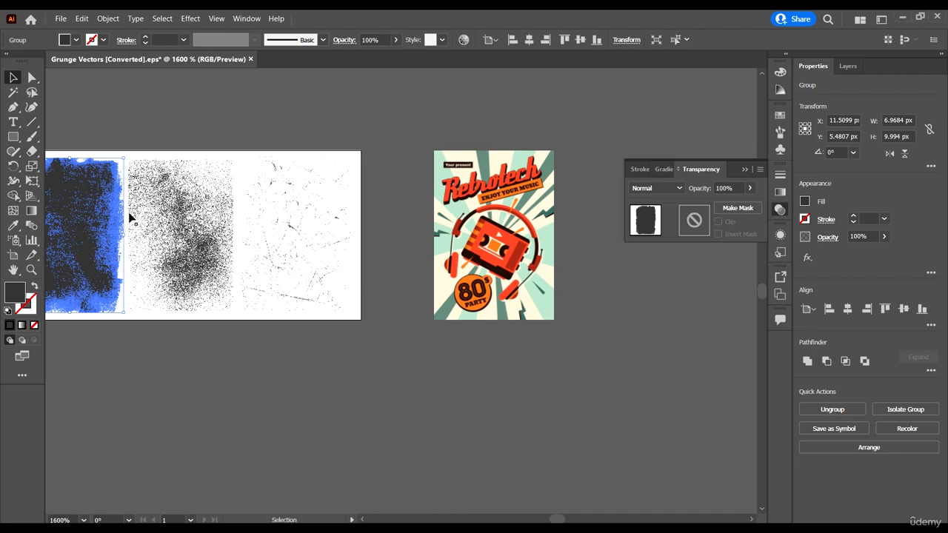
click(32, 77)
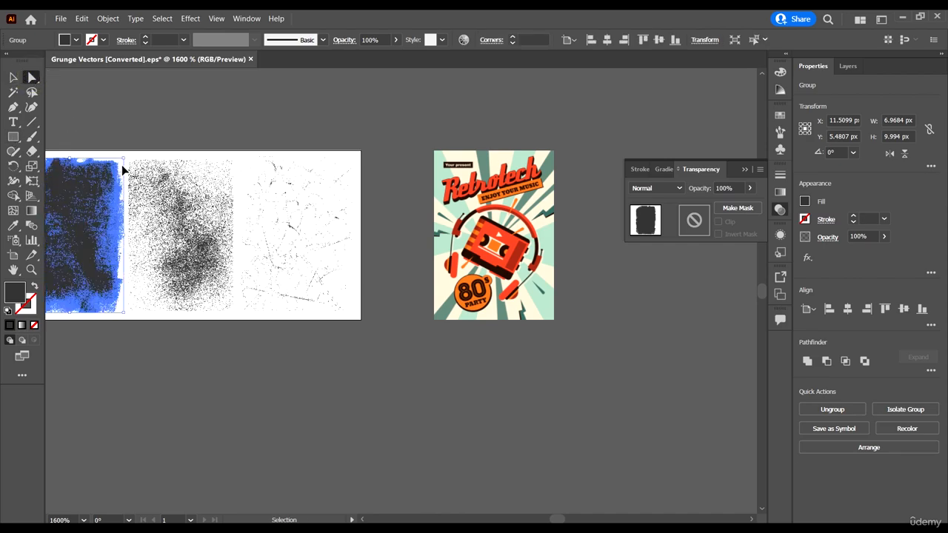
scroll(121, 164, left, 2)
scroll(230, 201, up, 3)
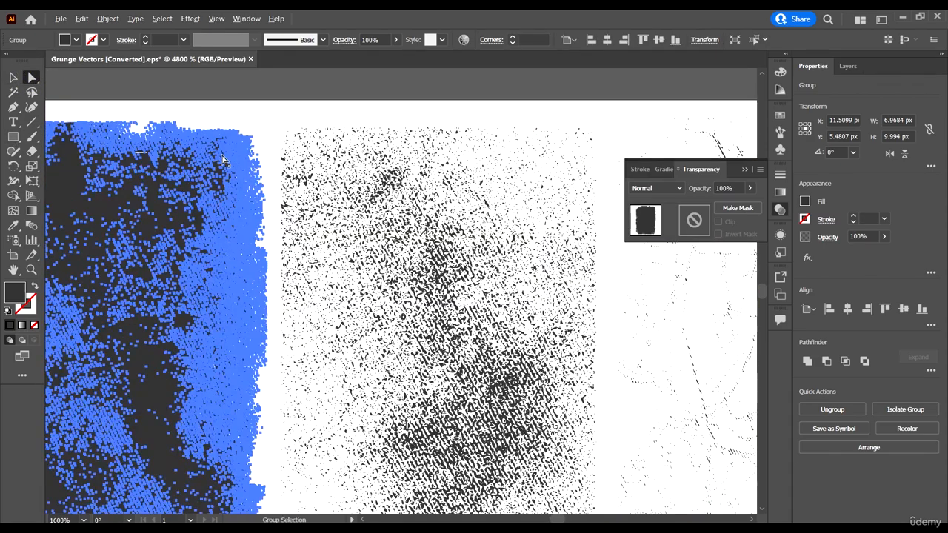
scroll(224, 161, up, 2)
scroll(209, 163, up, 2)
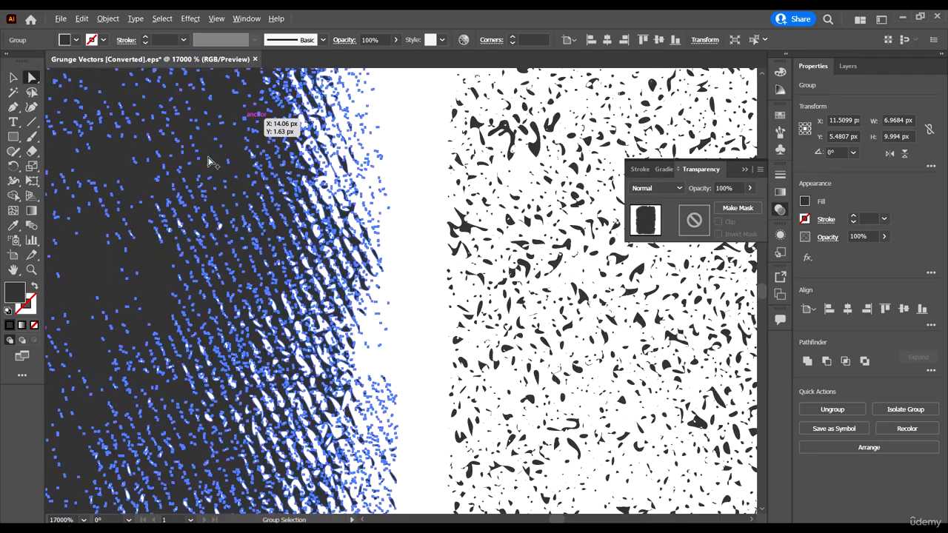
scroll(311, 178, up, 4)
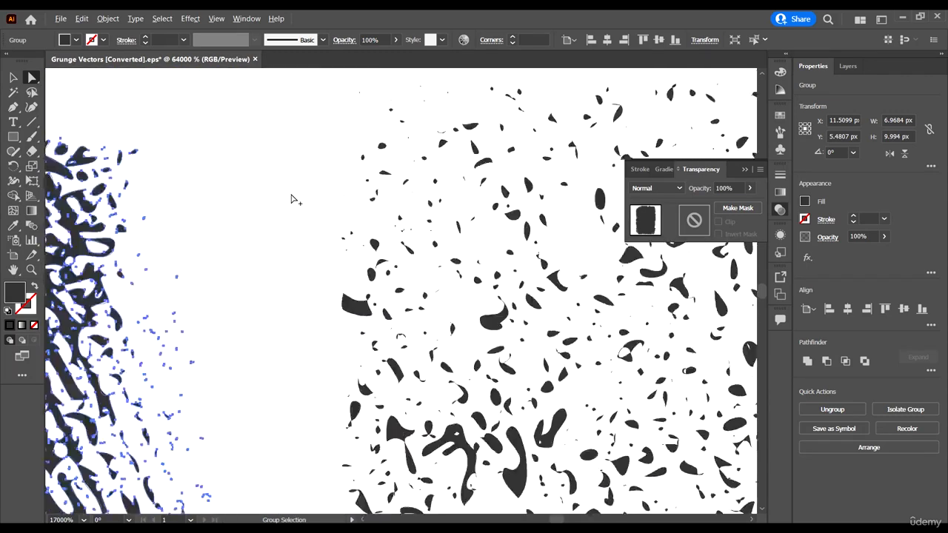
scroll(291, 199, down, 2)
scroll(342, 259, down, 2)
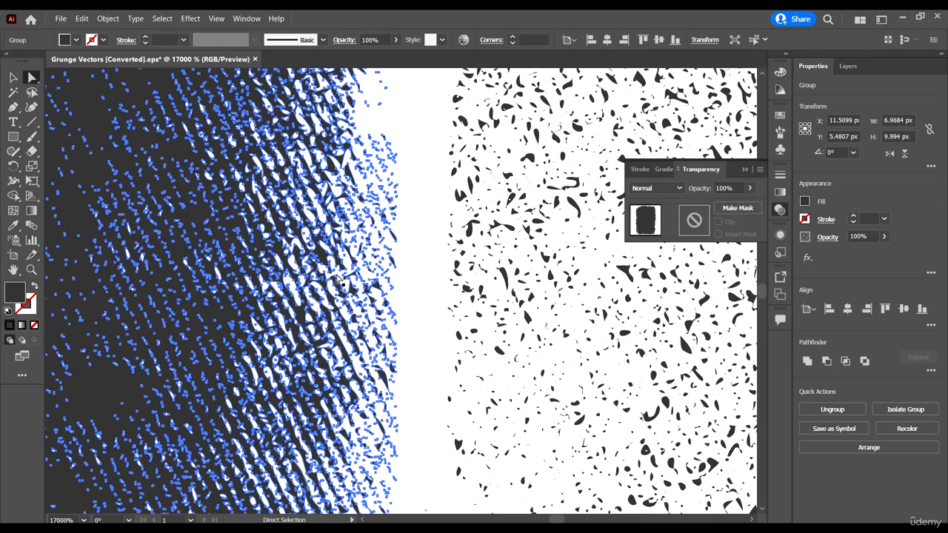
scroll(337, 279, up, 2)
scroll(348, 269, down, 1)
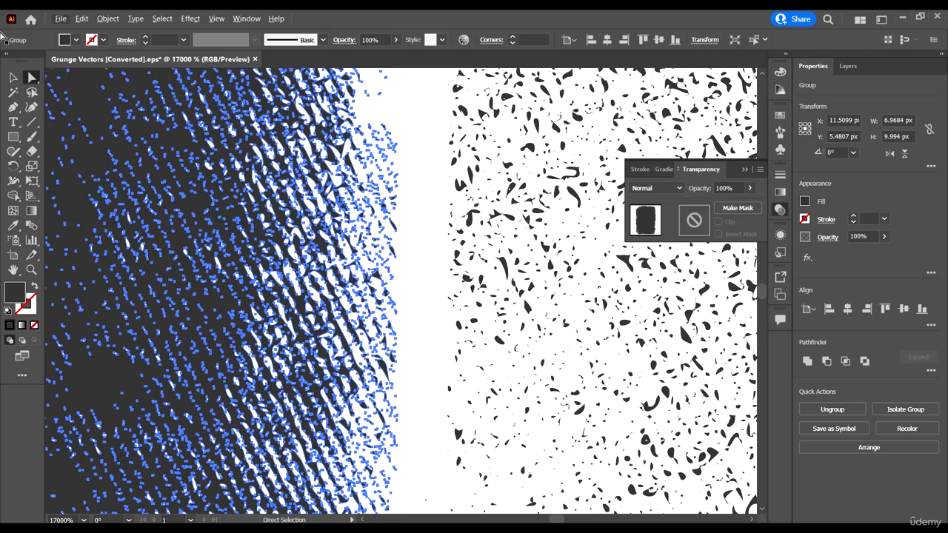
click(14, 77)
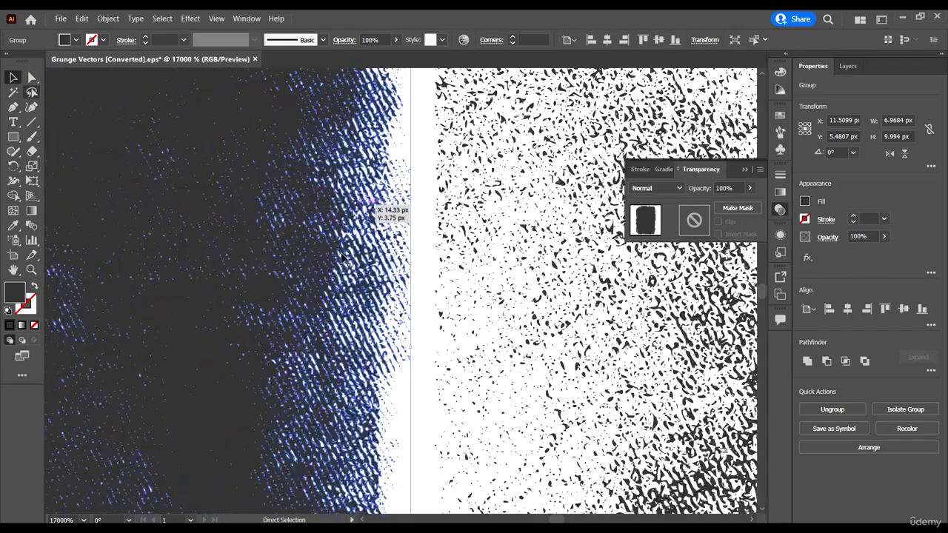
scroll(342, 260, down, 5)
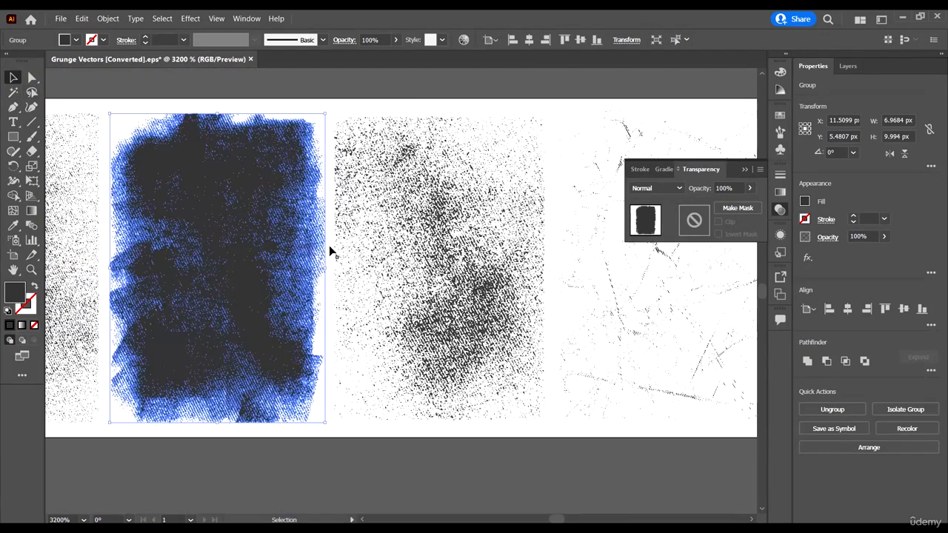
Step: Duplicate the solid dark brushed texture onto the retro poster
scroll(319, 251, down, 2)
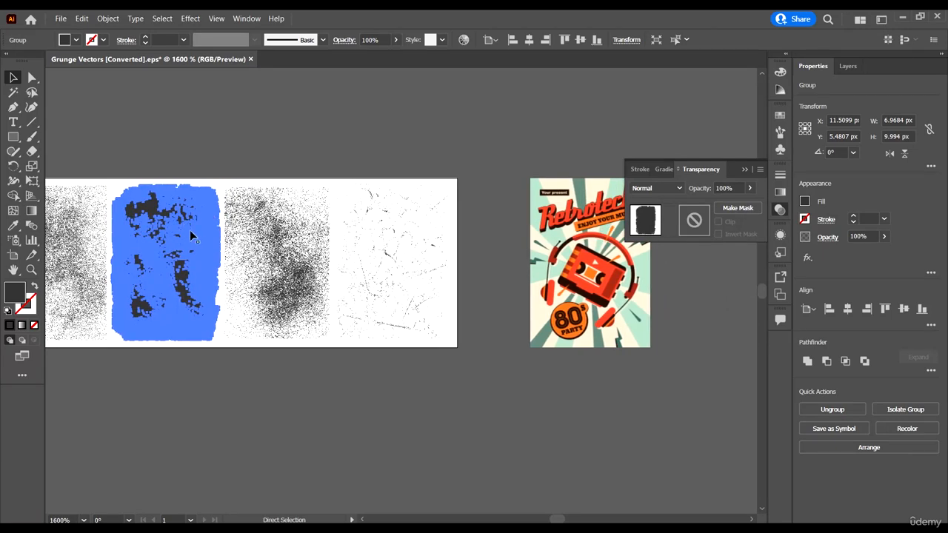
scroll(190, 229, right, 1)
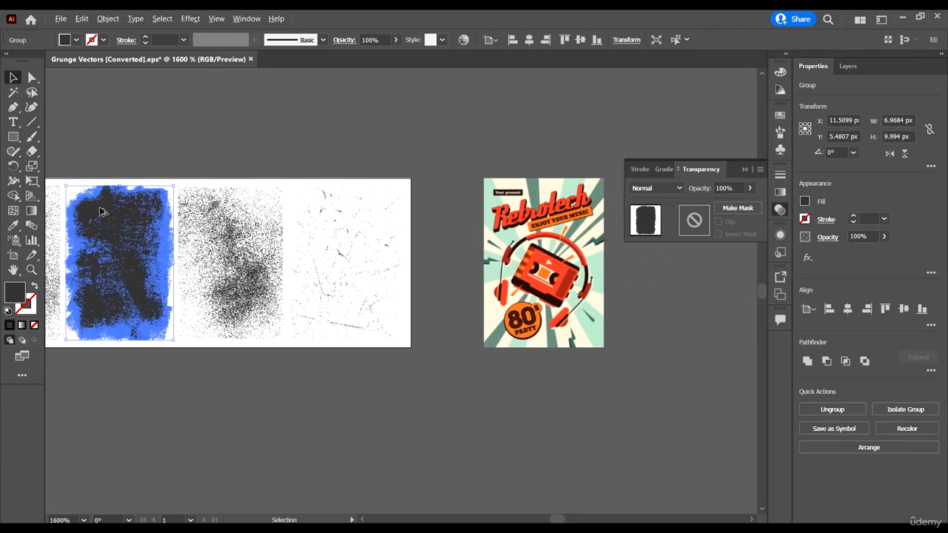
drag(104, 213, 530, 227)
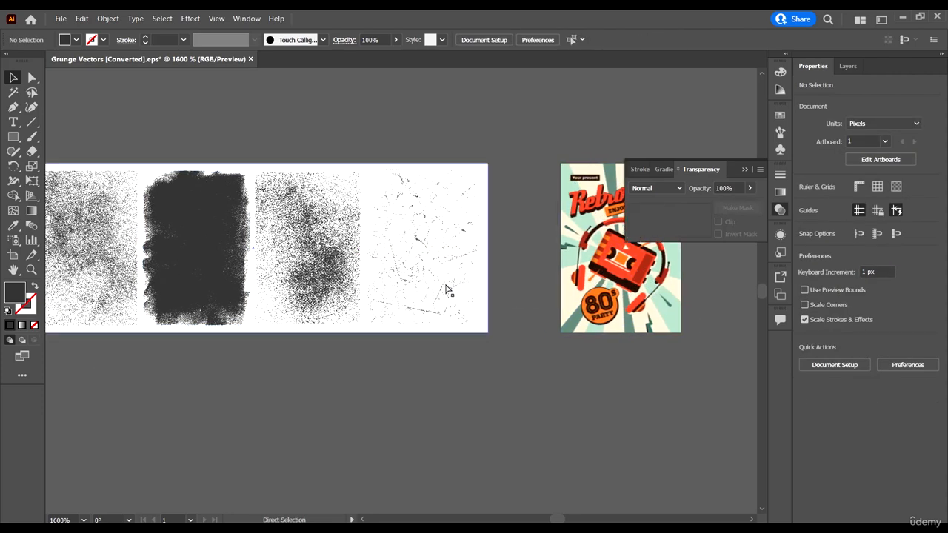
Step: Send the retro poster to the back, behind the copied dark texture, and deselect it
scroll(557, 346, right, 3)
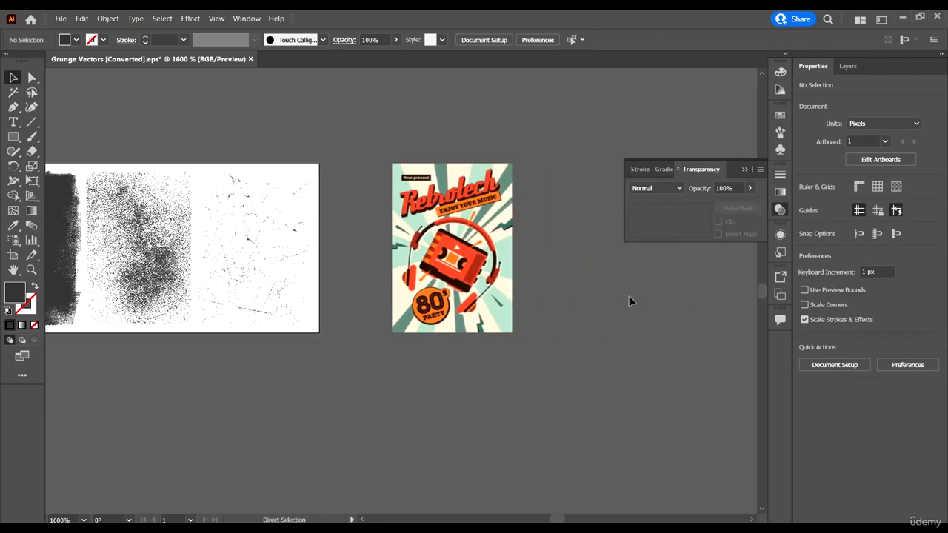
scroll(574, 226, up, 2)
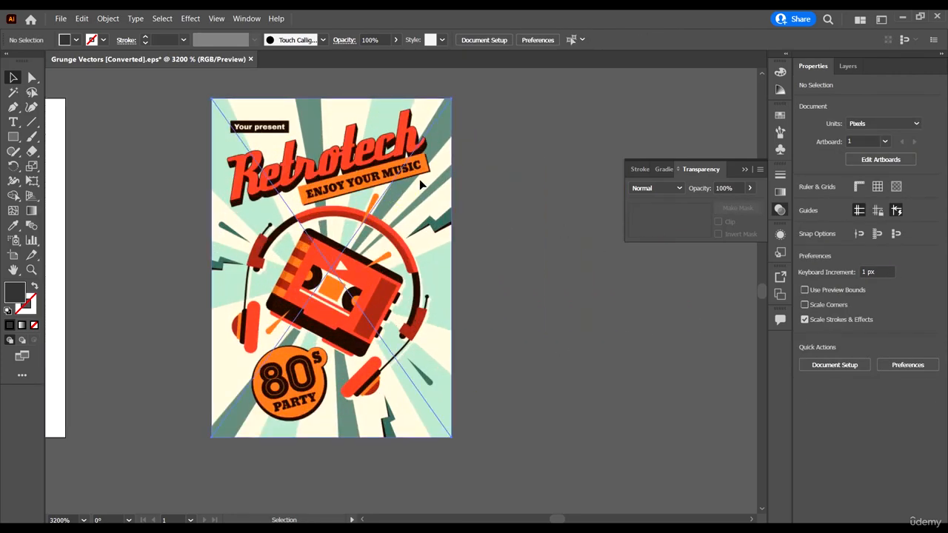
right_click(444, 326)
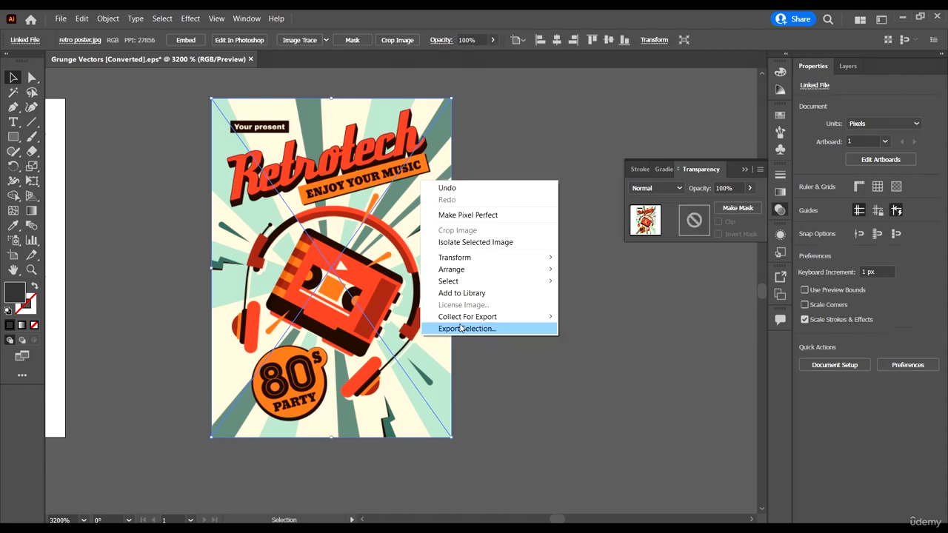
click(467, 270)
click(614, 304)
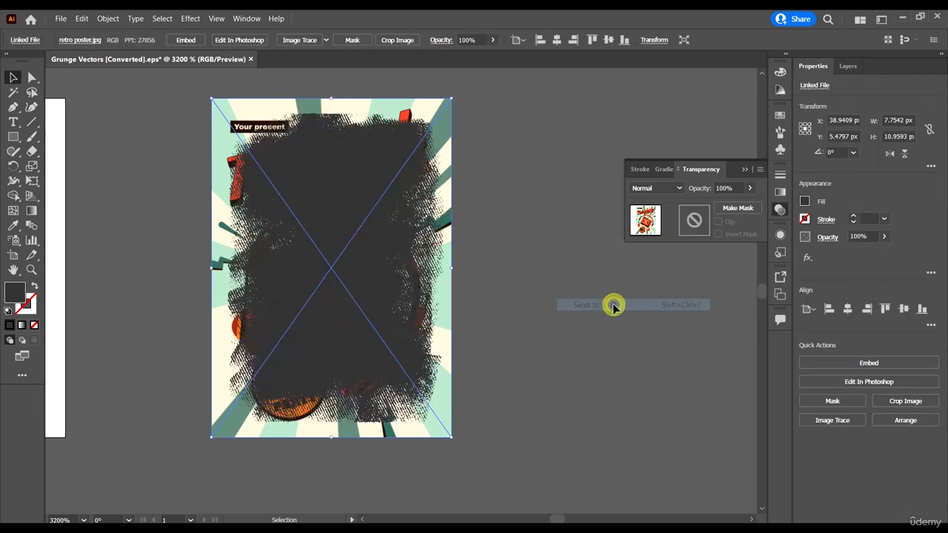
click(541, 316)
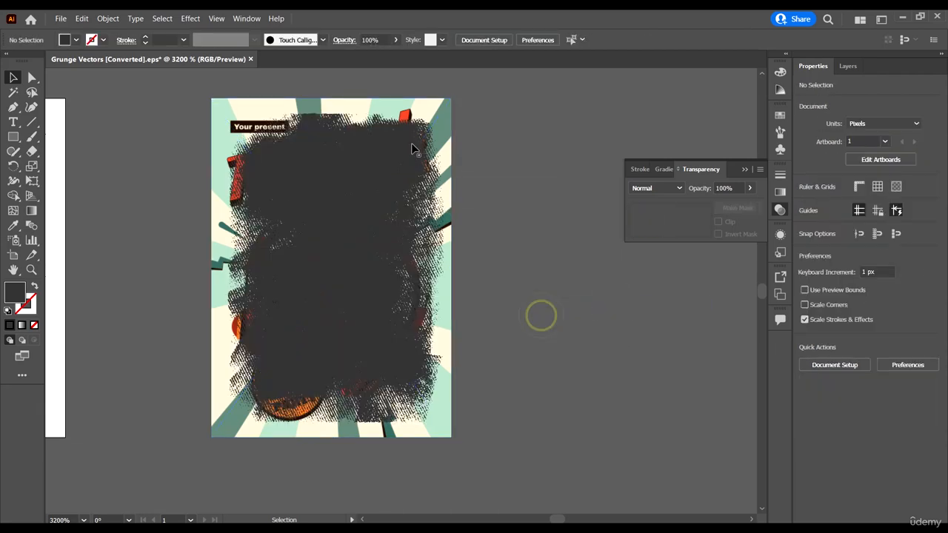
Step: Scale the retro poster down proportionally around its centre to about 7.26 × 10.25 px
click(450, 99)
drag(453, 97, 442, 110)
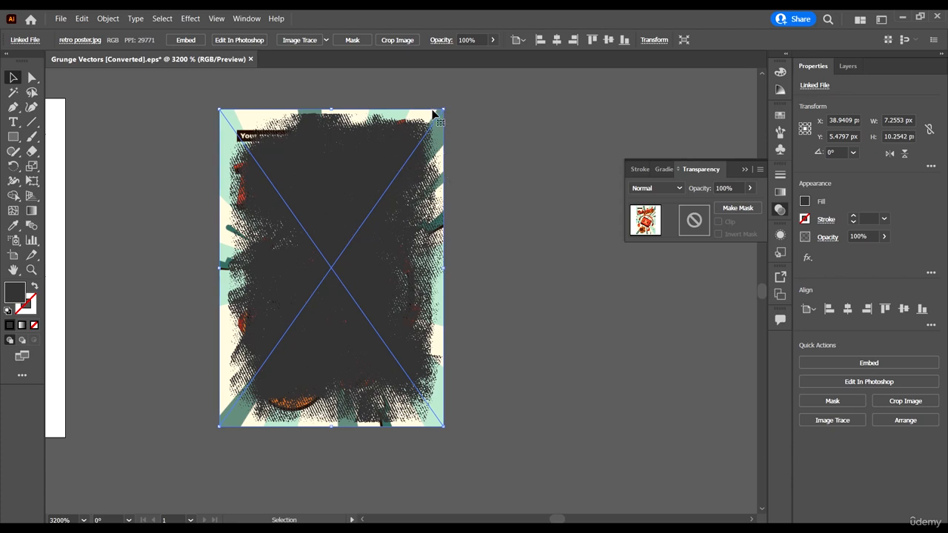
Step: Shift the retro poster slightly right to about X 39.06 px so it sits evenly behind the dark texture, and deselect it
drag(436, 109, 451, 130)
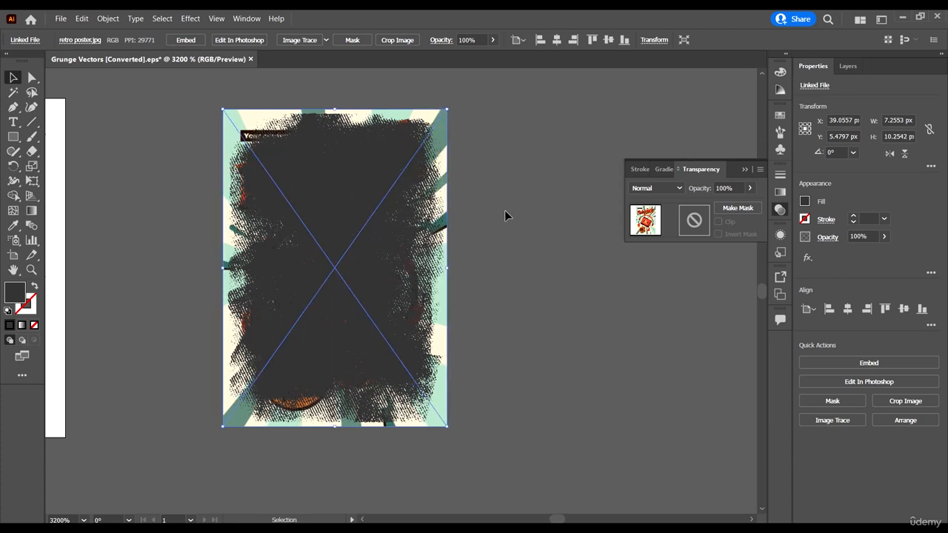
scroll(489, 259, up, 2)
scroll(494, 255, down, 3)
click(500, 252)
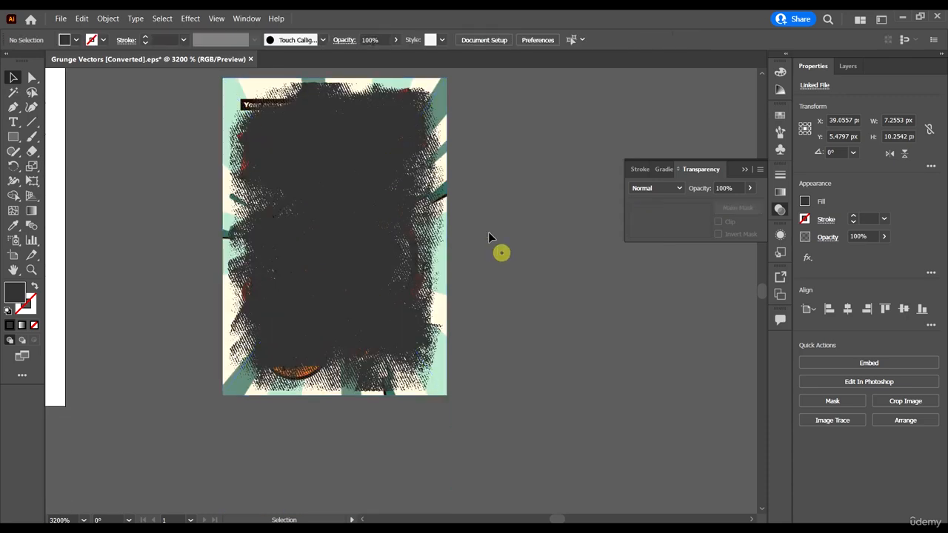
Step: Draw a rectangle about 7.88 × 10.82 px around the retro poster and send it to the back
scroll(488, 236, up, 2)
click(14, 136)
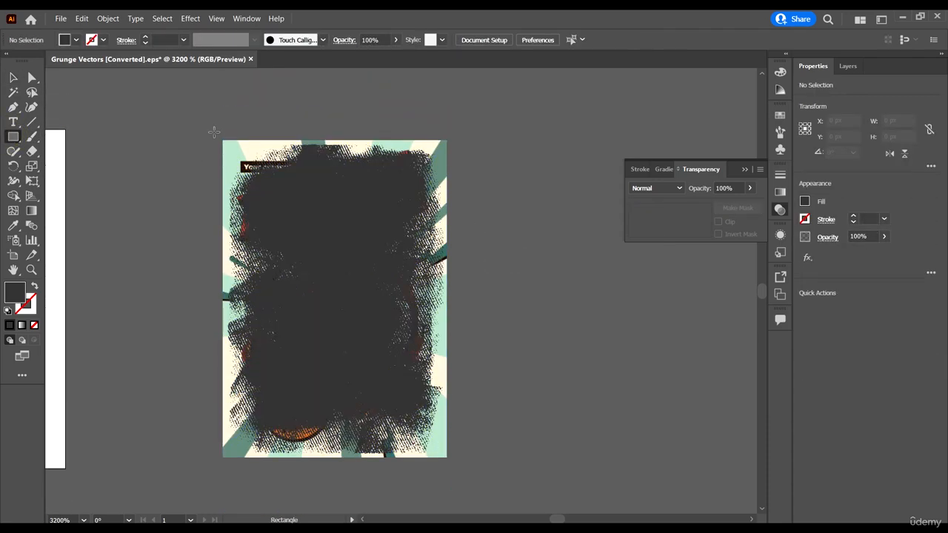
drag(215, 134, 459, 468)
key(v)
right_click(439, 160)
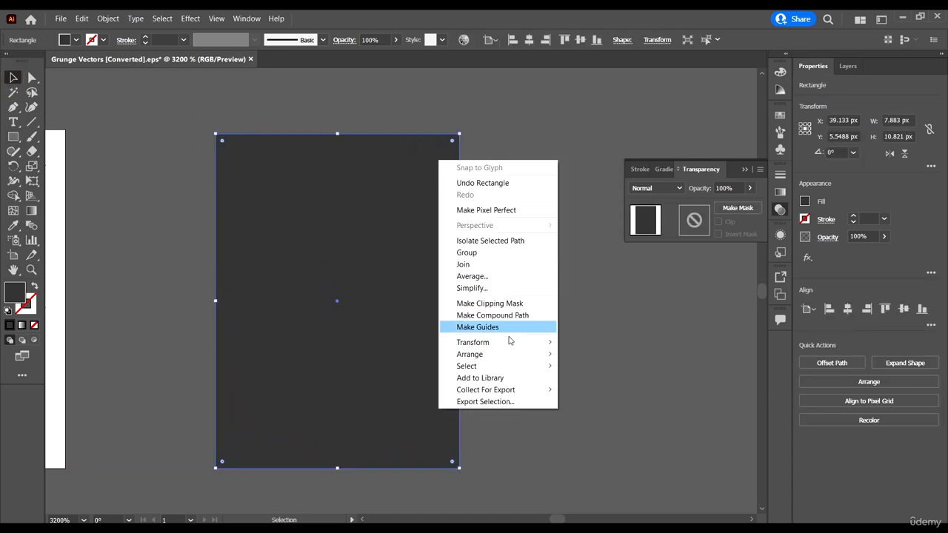
mouse_move(523, 353)
click(627, 390)
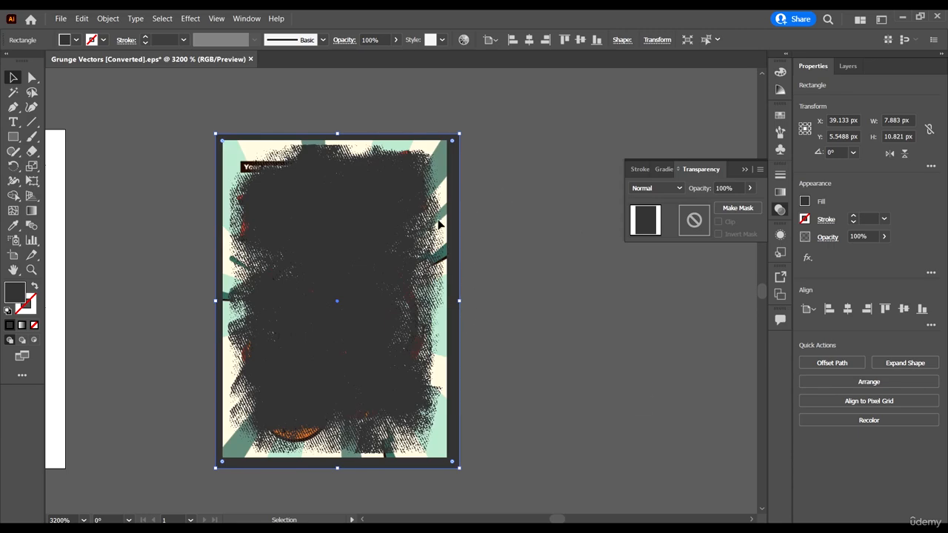
Step: Fill the background rectangle with the dark green sampled from the poster using the Eyedropper
key(i)
scroll(465, 248, up, 8)
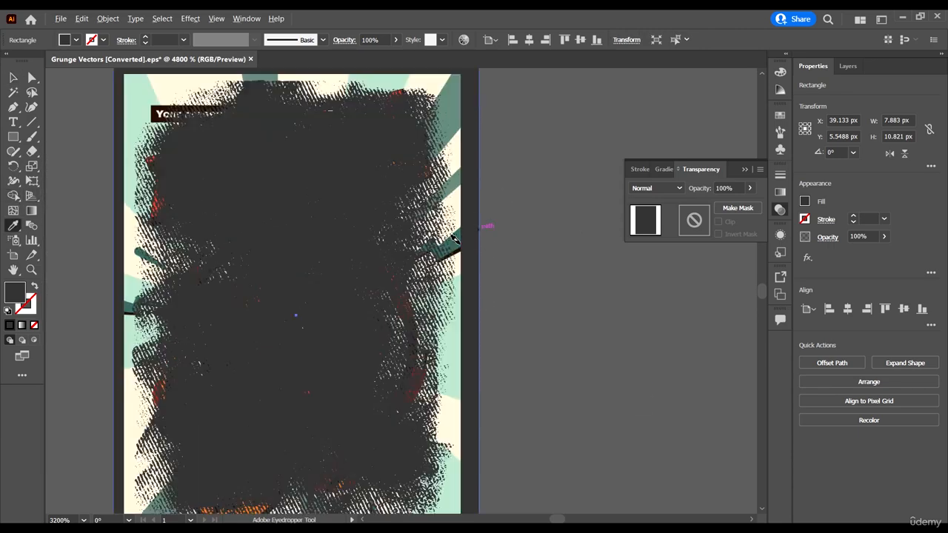
click(285, 127)
scroll(403, 199, down, 3)
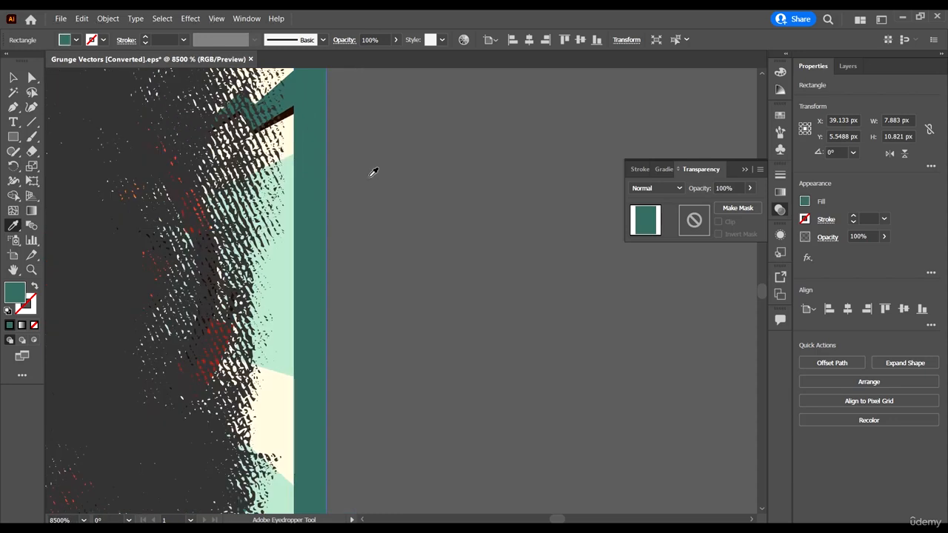
scroll(430, 226, down, 5)
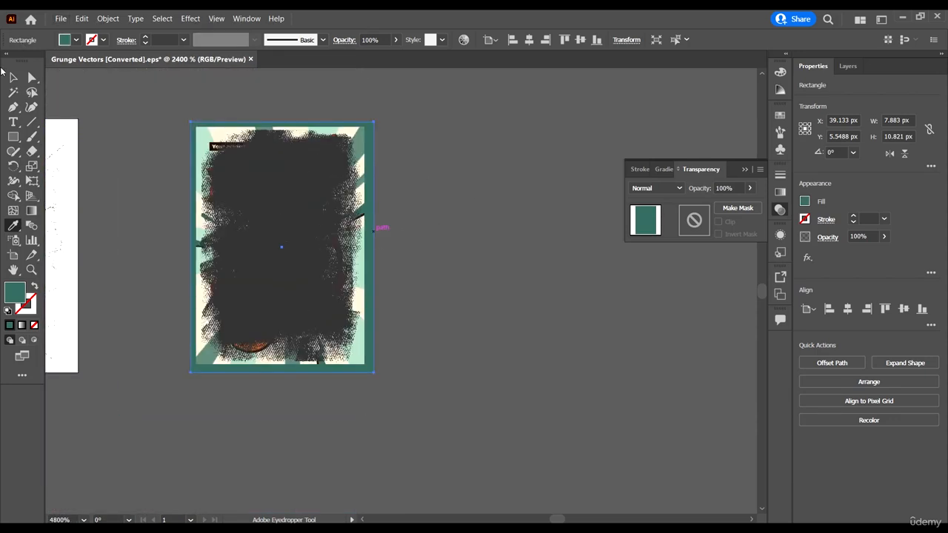
Step: Narrow the green rectangle to about 7.72 px and raise its lower edge slightly for an even border, and deselect it
click(14, 77)
scroll(328, 181, up, 1)
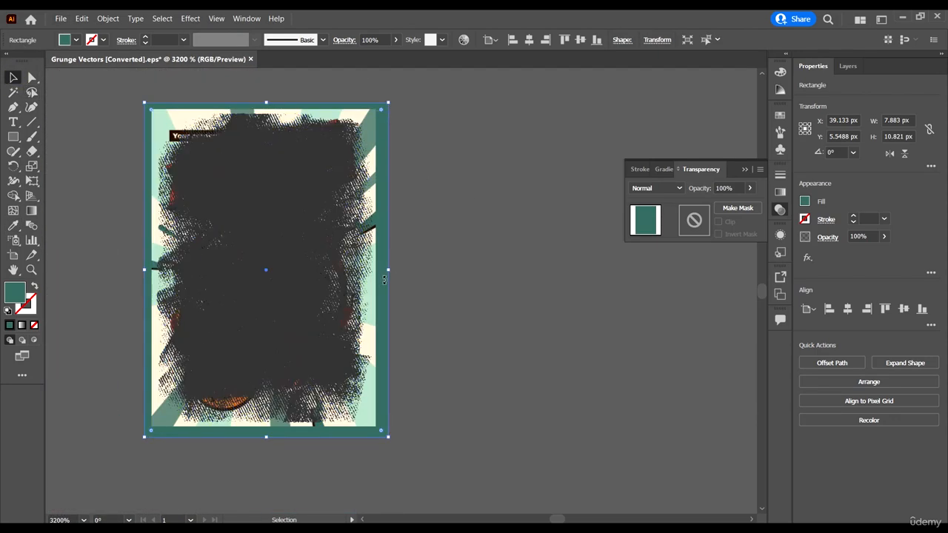
drag(386, 273, 384, 272)
scroll(330, 459, down, 1)
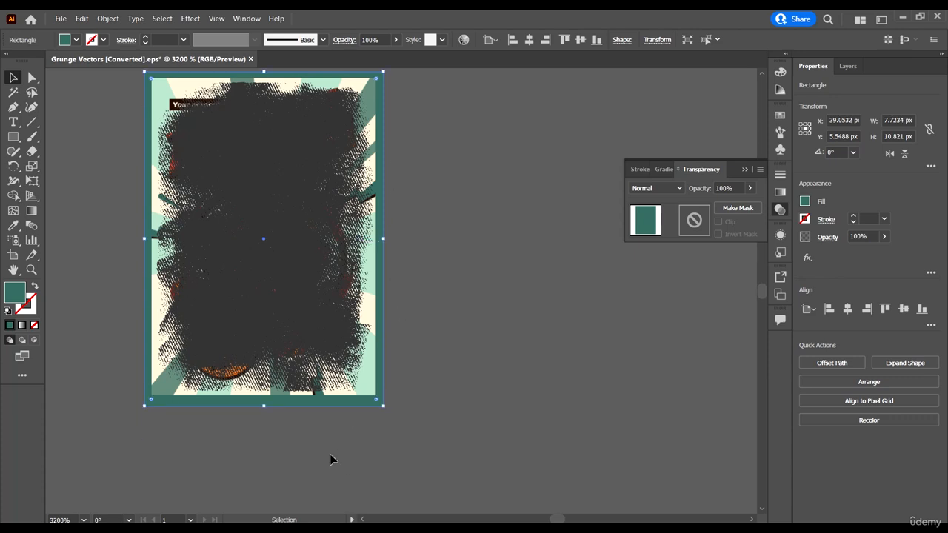
drag(263, 408, 263, 402)
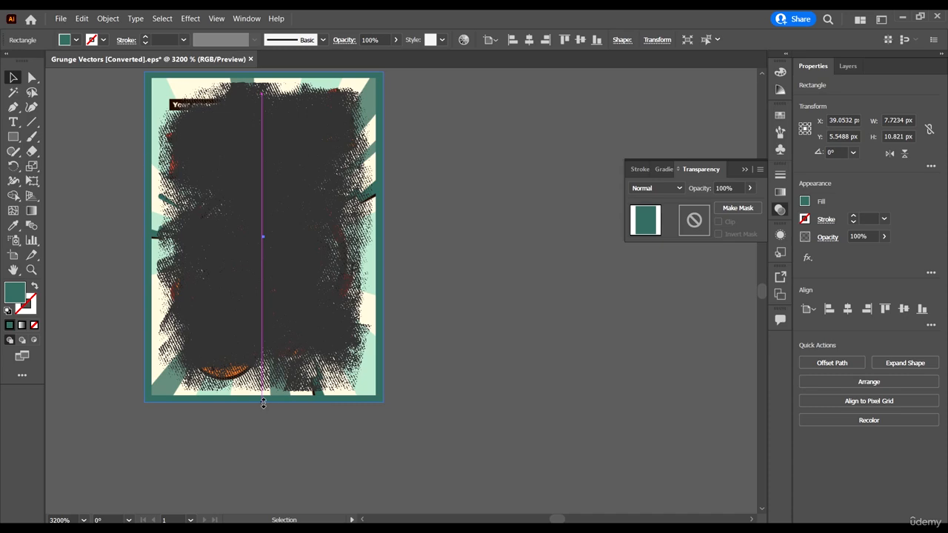
scroll(264, 403, up, 3)
click(446, 270)
scroll(447, 270, down, 1)
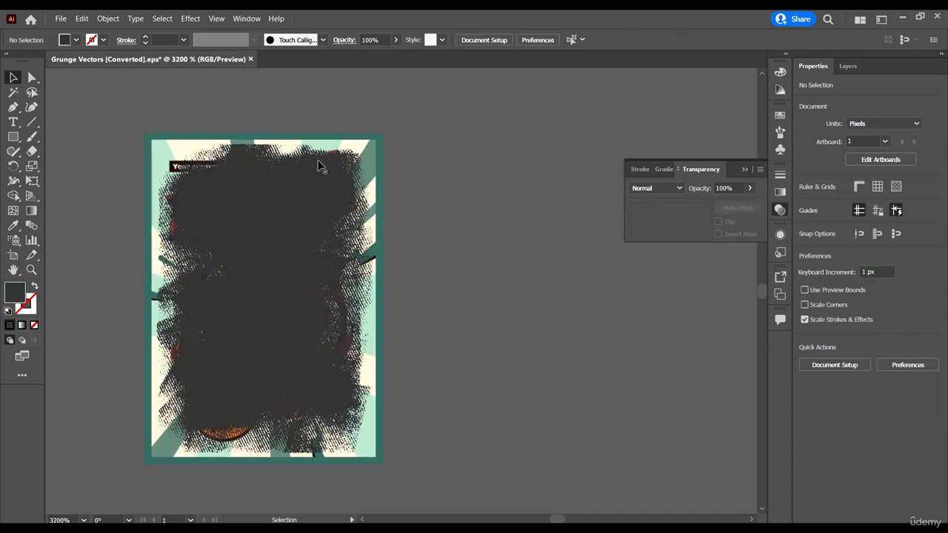
Step: Select the dark brushed texture together with the retro poster and make an opacity mask from them
click(311, 158)
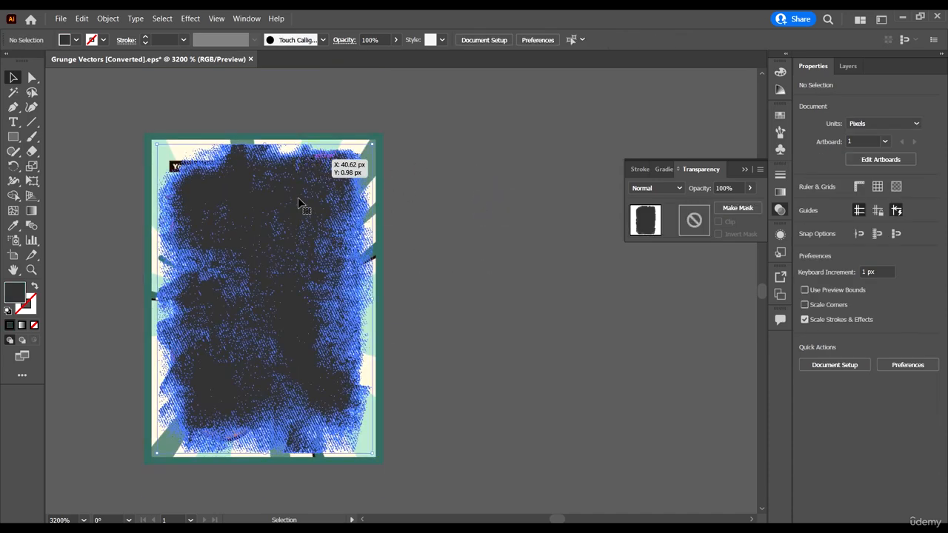
shift+click(368, 145)
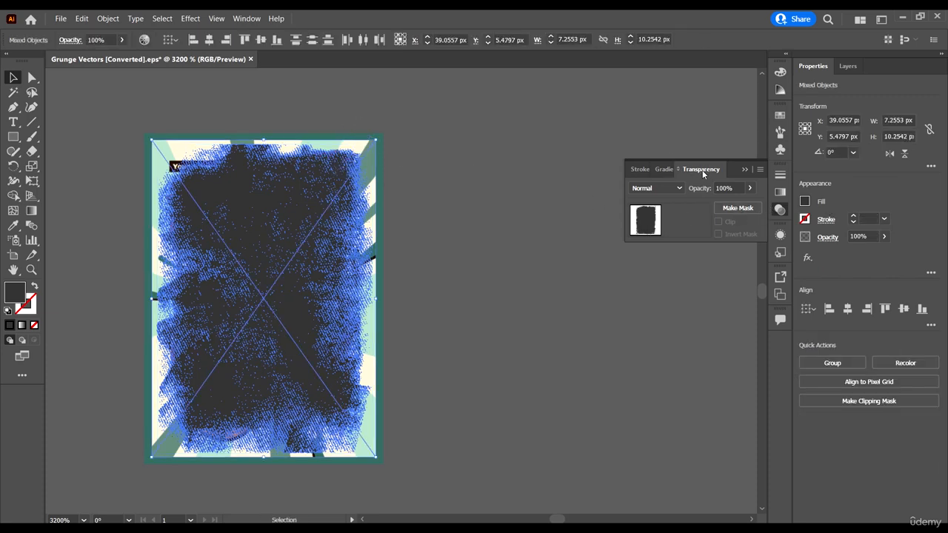
click(743, 213)
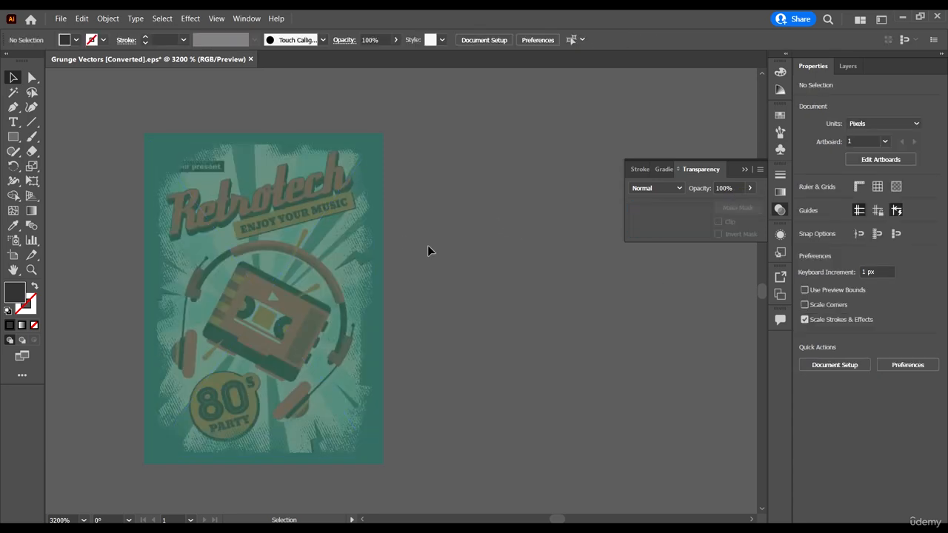
Step: Release the poster's opacity mask and deselect the objects
click(334, 247)
right_click(333, 248)
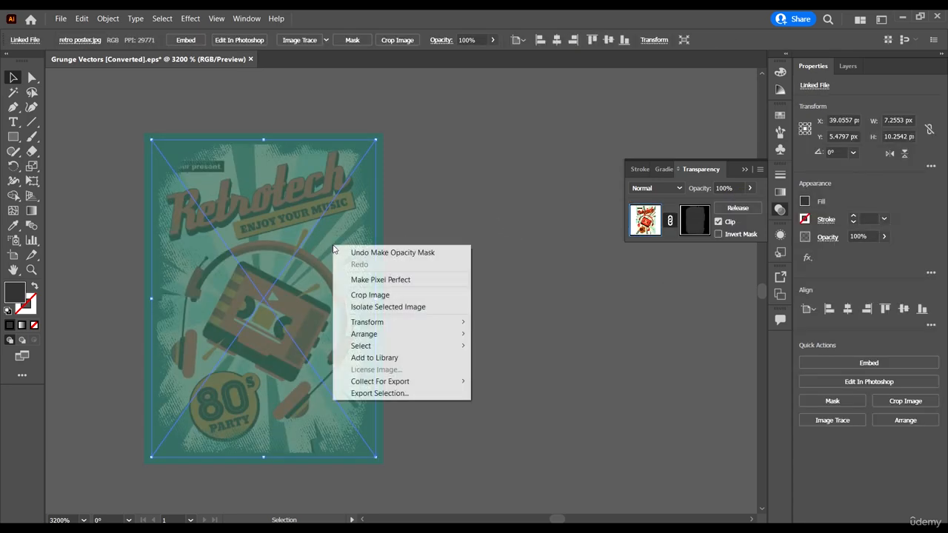
click(283, 223)
click(739, 211)
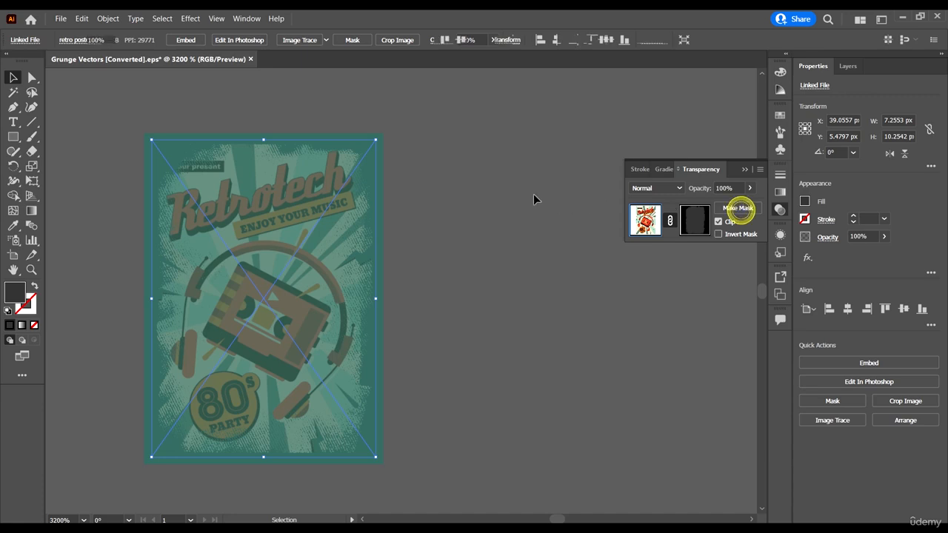
click(514, 191)
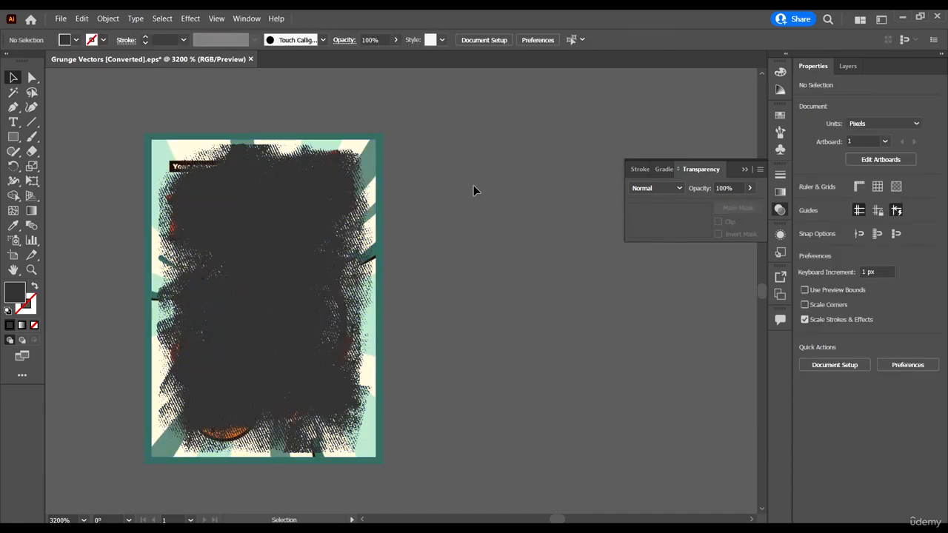
Step: Select the dark brushed texture over the poster and change its fill colour to white
scroll(473, 185, up, 1)
scroll(473, 185, down, 2)
drag(360, 152, 297, 146)
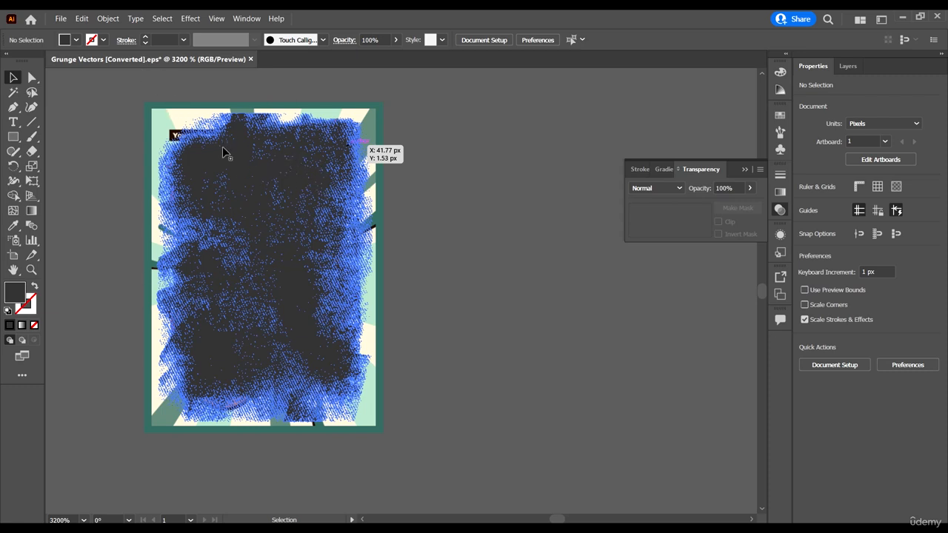
click(358, 218)
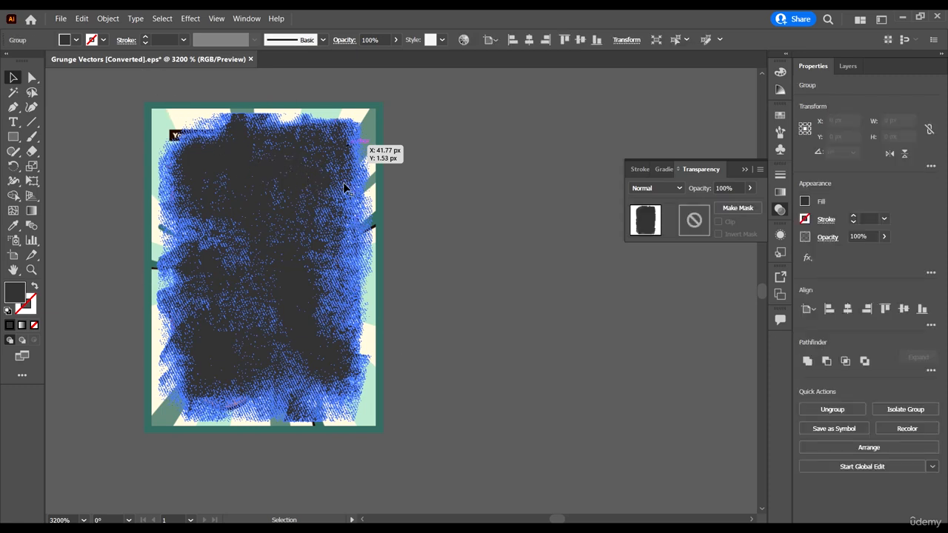
scroll(343, 183, up, 1)
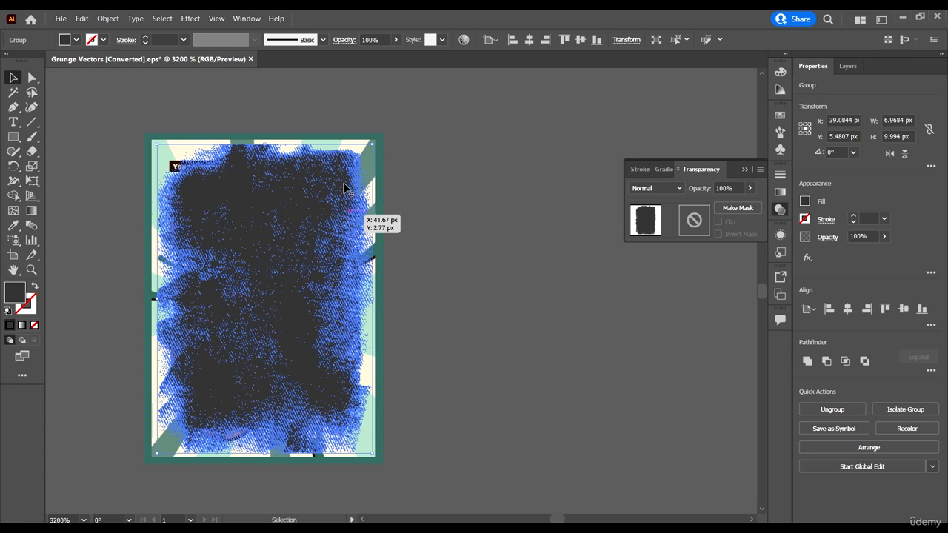
double_click(14, 289)
click(583, 281)
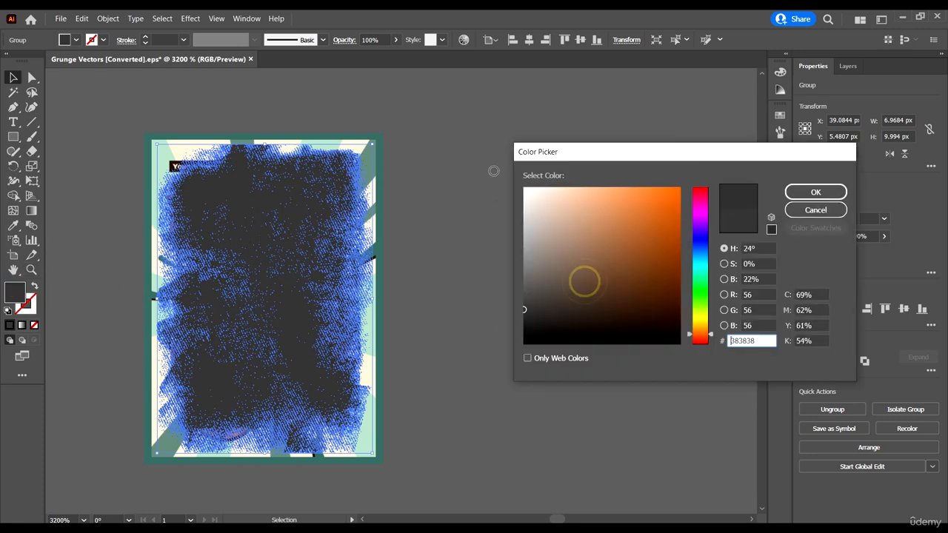
click(524, 189)
click(809, 189)
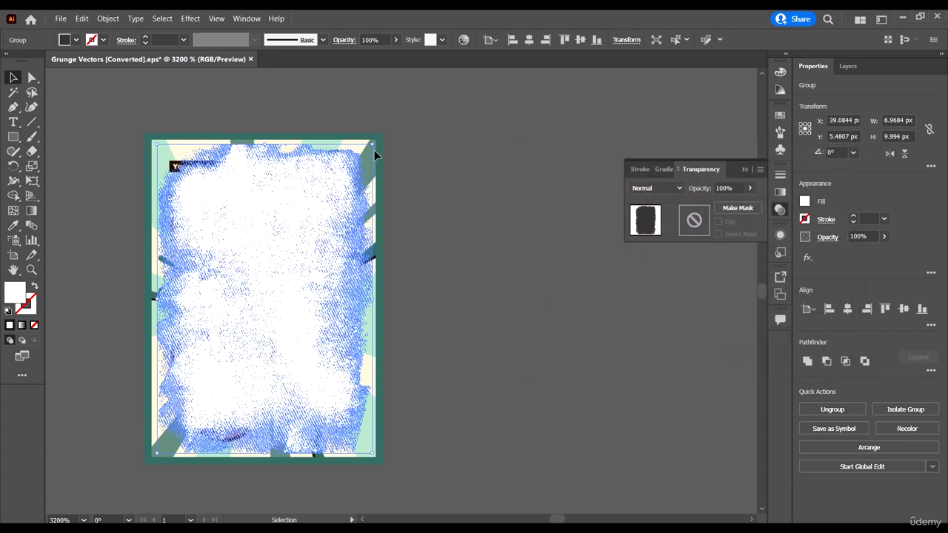
Step: Apply the white brushed texture to the retro poster as an opacity mask, and deselect the result
click(375, 152)
shift+click(363, 144)
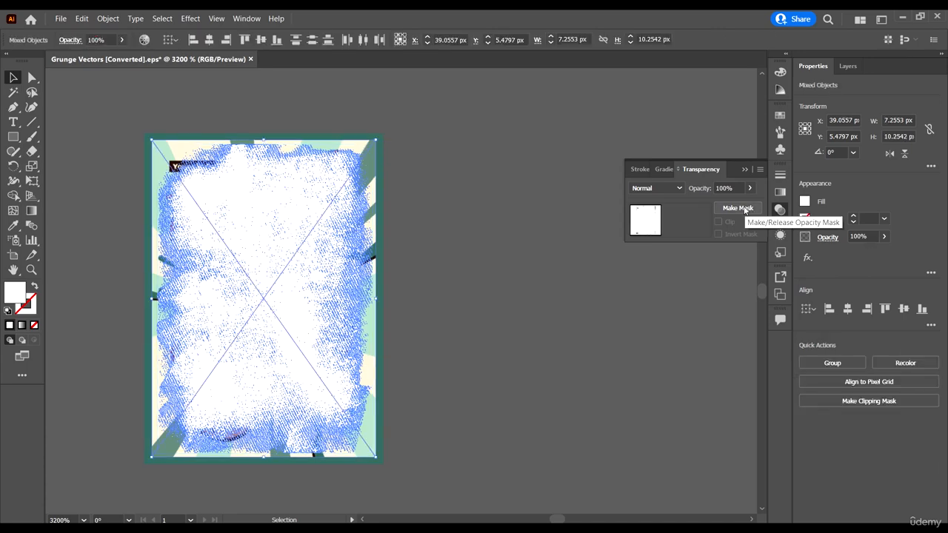
click(744, 208)
click(504, 218)
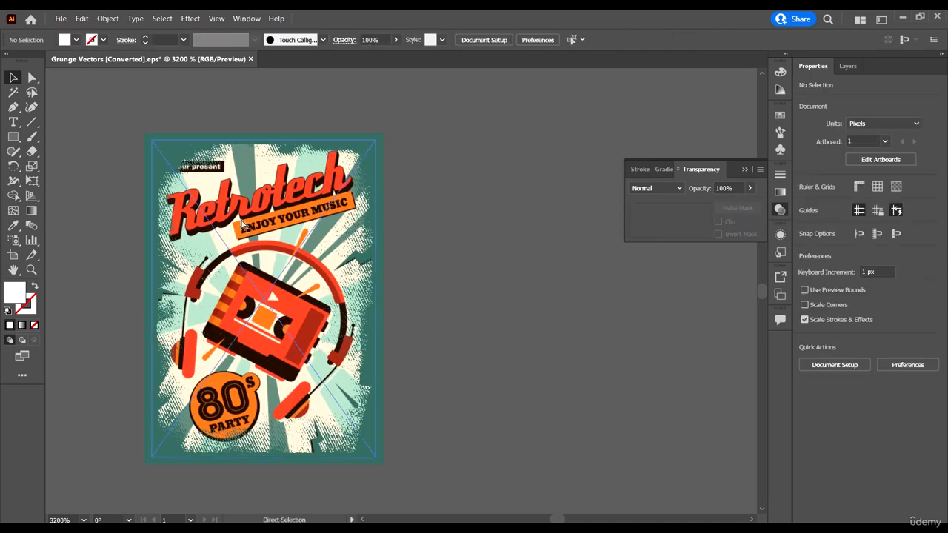
Step: Duplicate the leftmost speckled grunge texture from the artboard onto the masked retro poster
scroll(396, 214, left, 2)
scroll(423, 133, up, 2)
scroll(500, 171, down, 3)
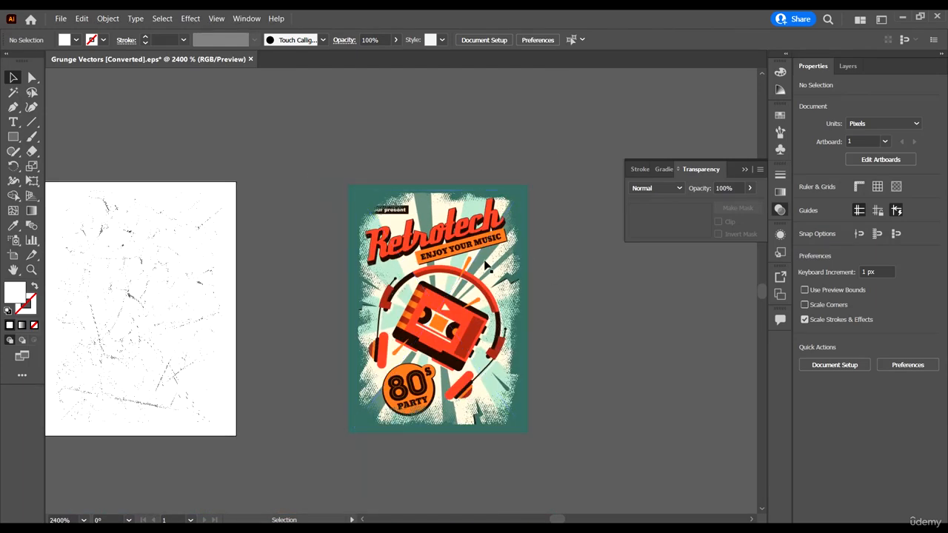
scroll(595, 283, left, 2)
scroll(594, 271, up, 2)
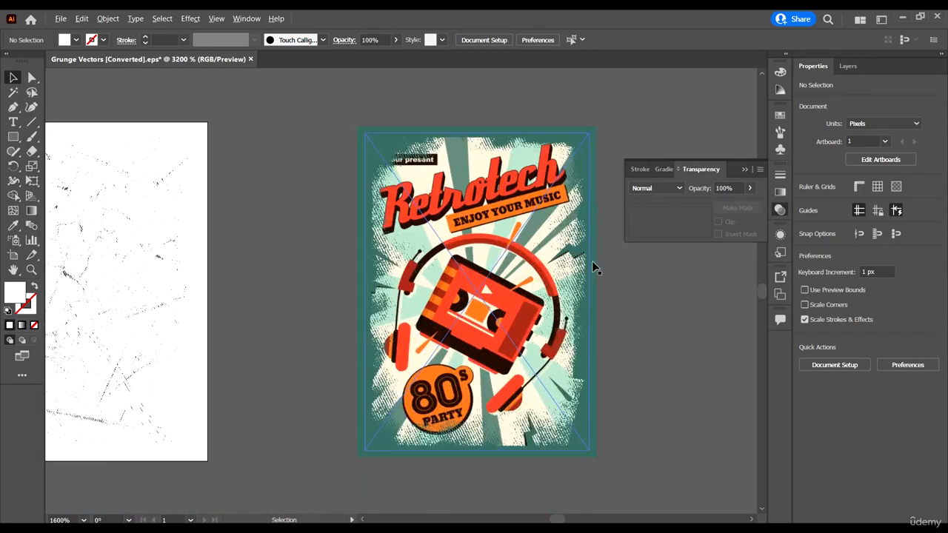
scroll(593, 265, down, 3)
scroll(247, 285, left, 3)
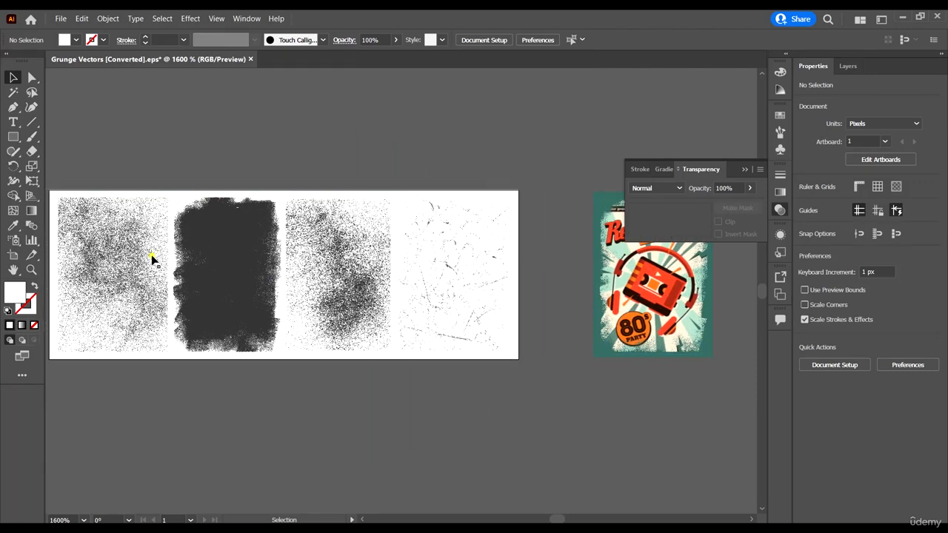
click(150, 265)
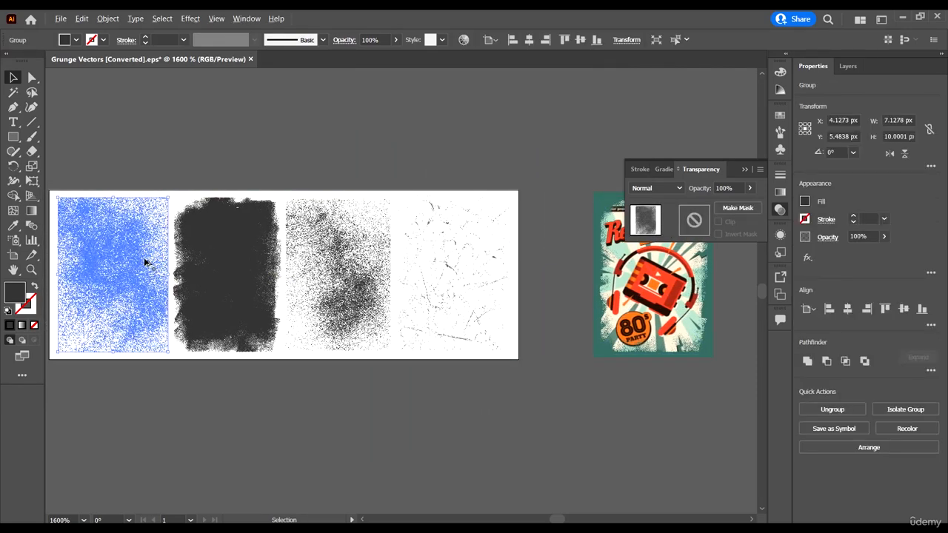
drag(145, 261, 724, 291)
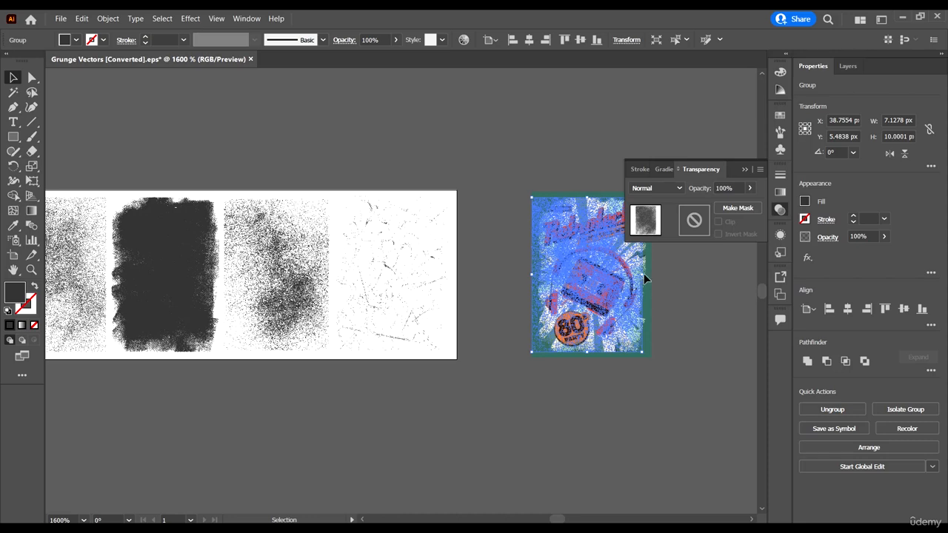
Step: Scale the speckled texture up and outward so its upper-right corner meets the green background's upper-right corner
scroll(657, 282, right, 2)
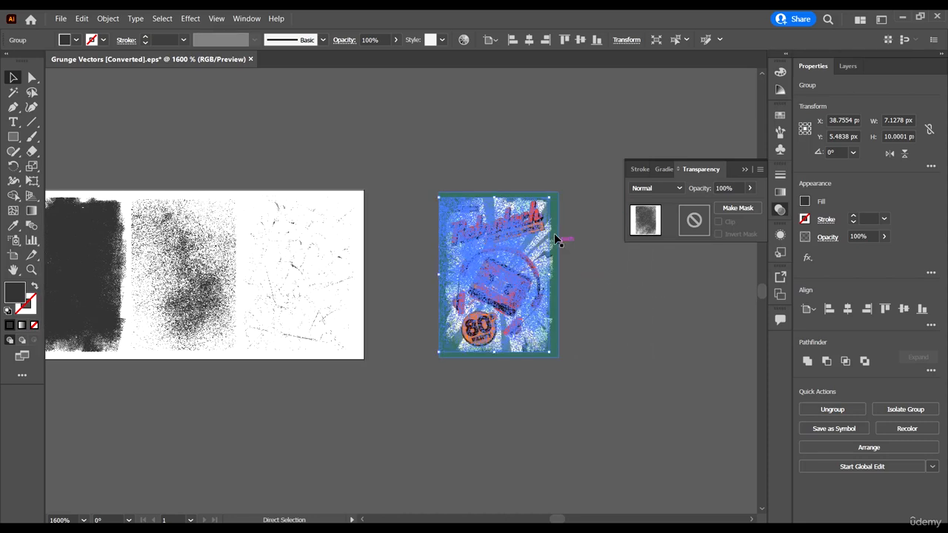
scroll(553, 232, up, 3)
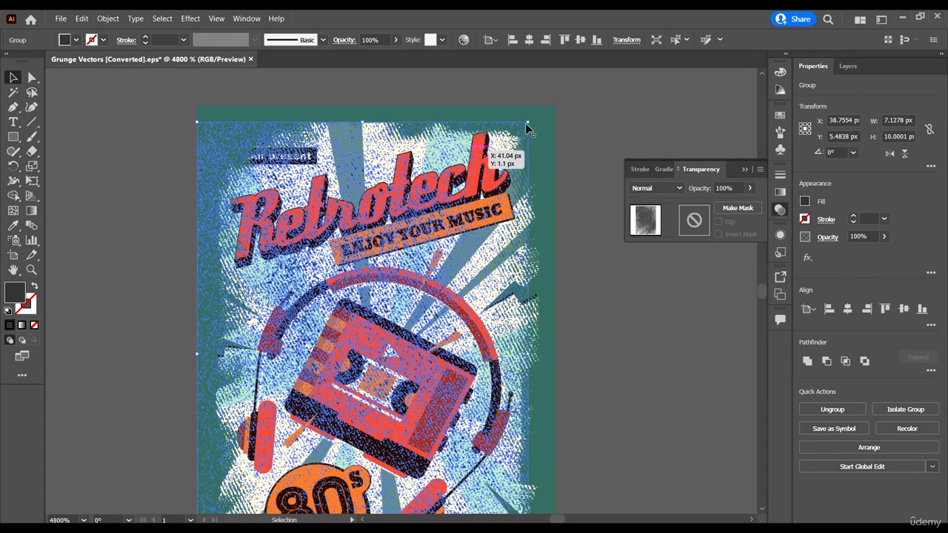
drag(529, 122, 557, 107)
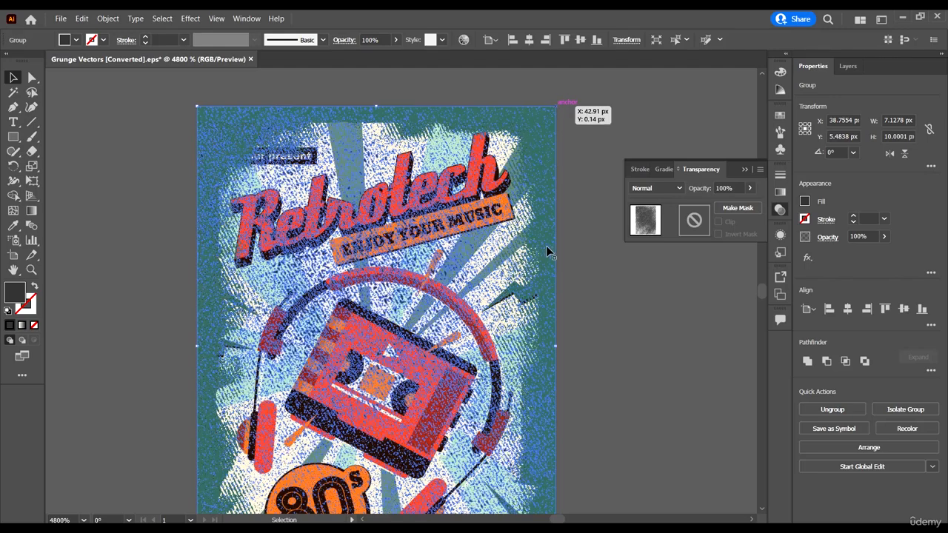
Step: Stretch the speckled texture down to the green background's lower edge, to a height of about 10.69 px, and deselect it
scroll(545, 353, down, 5)
scroll(548, 348, down, 6)
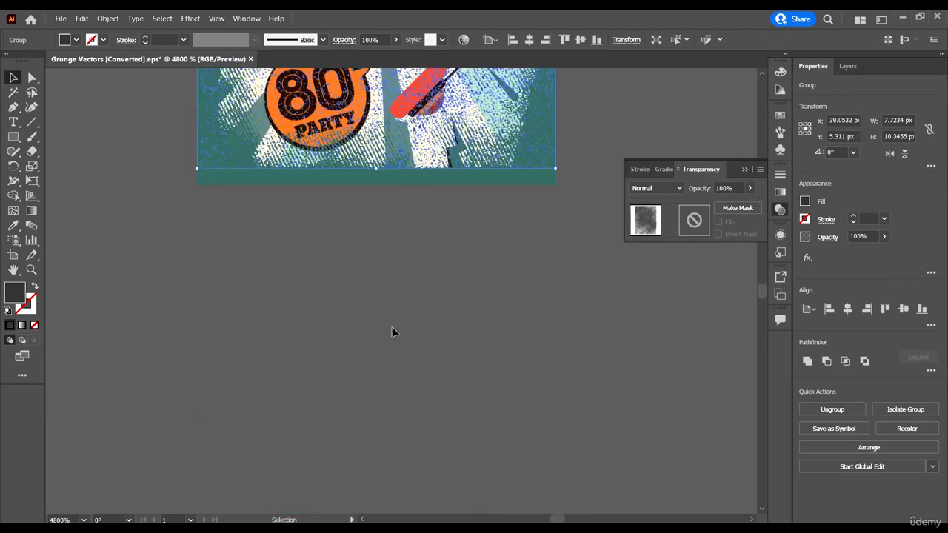
click(371, 171)
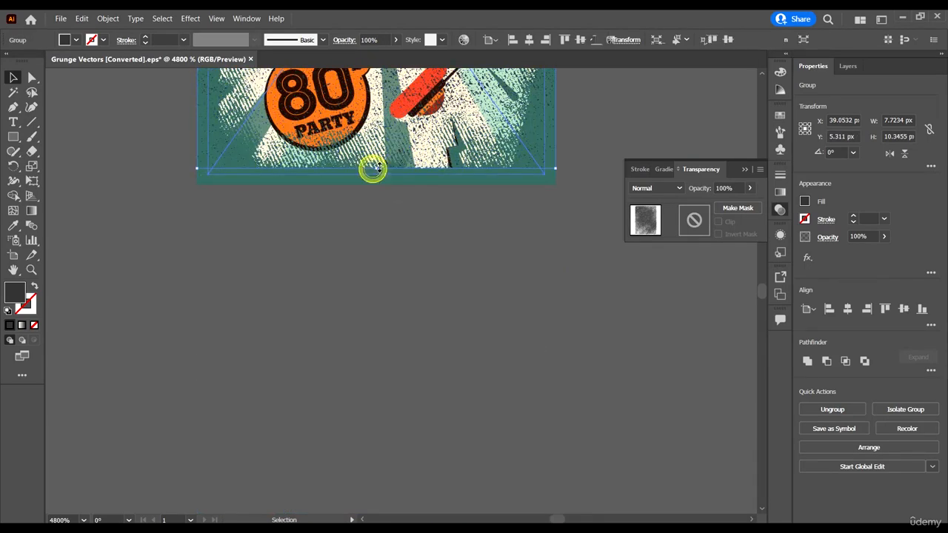
click(190, 182)
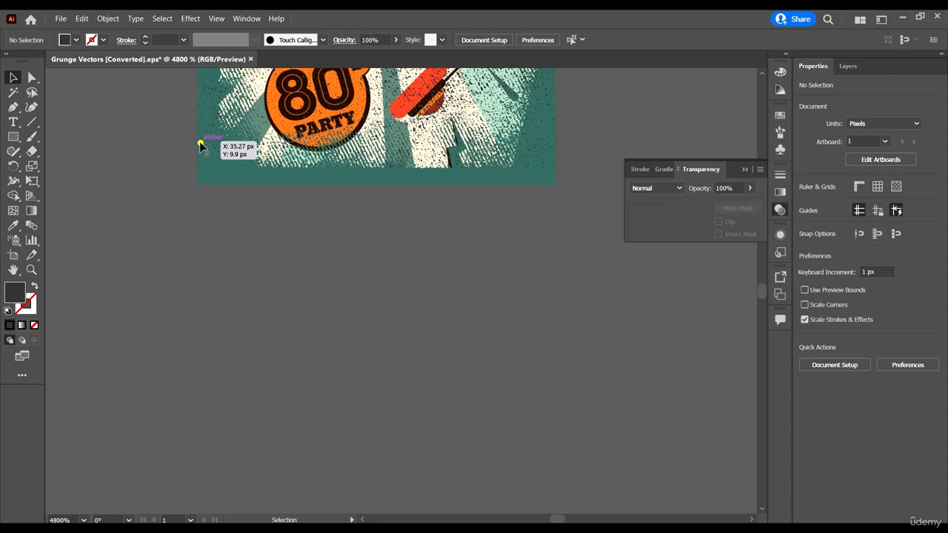
click(374, 172)
drag(373, 178, 375, 186)
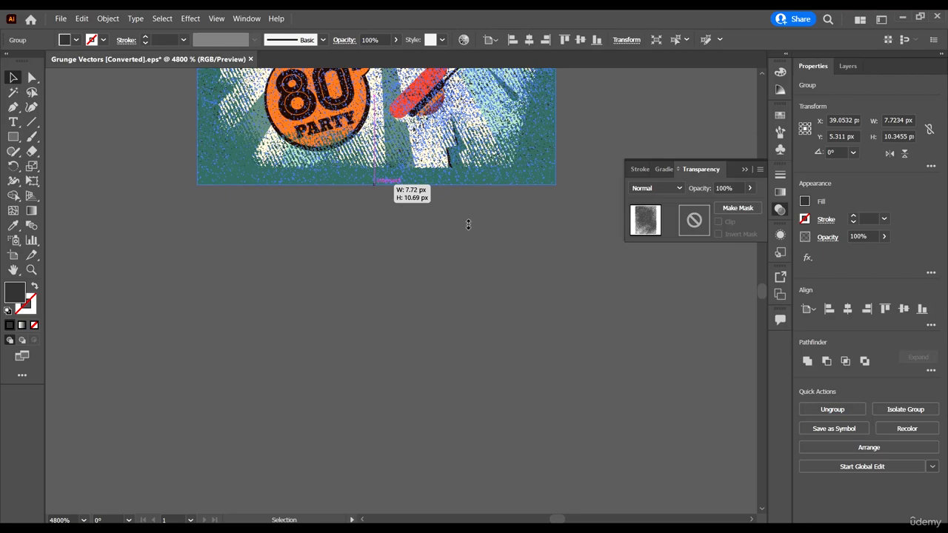
click(468, 223)
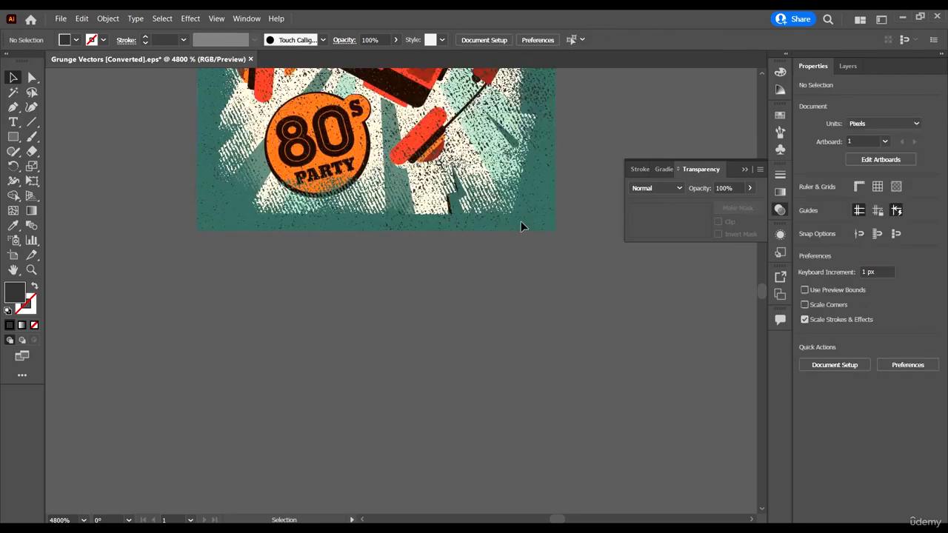
Step: Select the speckled texture together with the green background, send both to the back behind the masked poster, and deselect
scroll(521, 221, up, 4)
scroll(559, 92, up, 3)
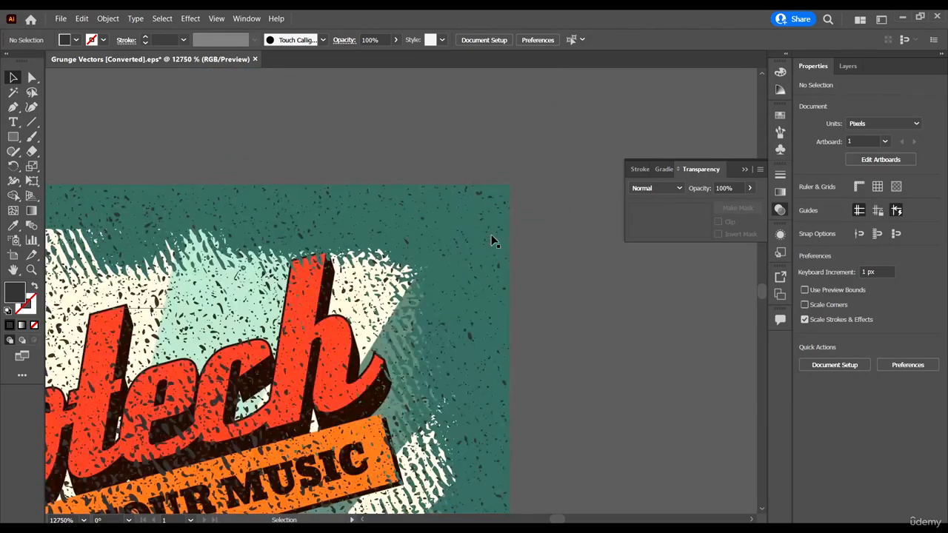
scroll(521, 238, up, 2)
drag(447, 325, 489, 327)
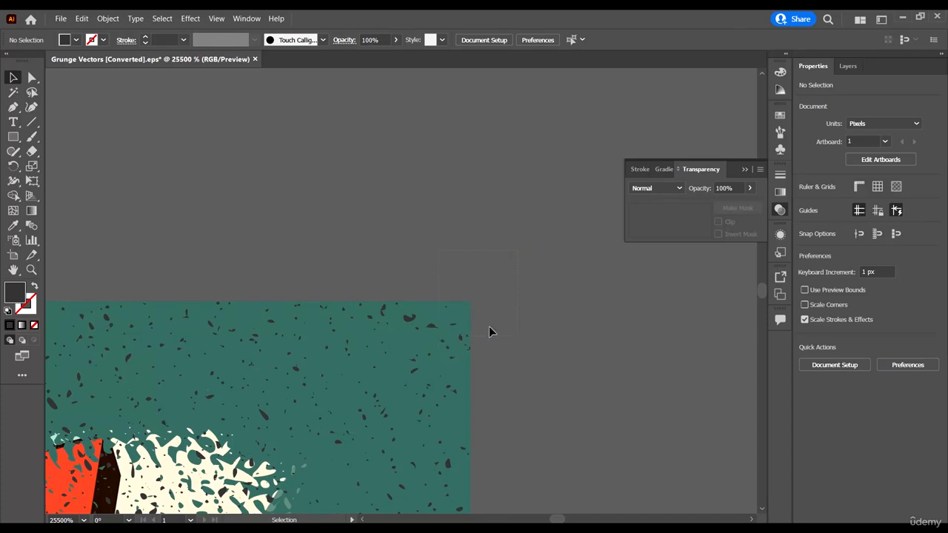
right_click(463, 324)
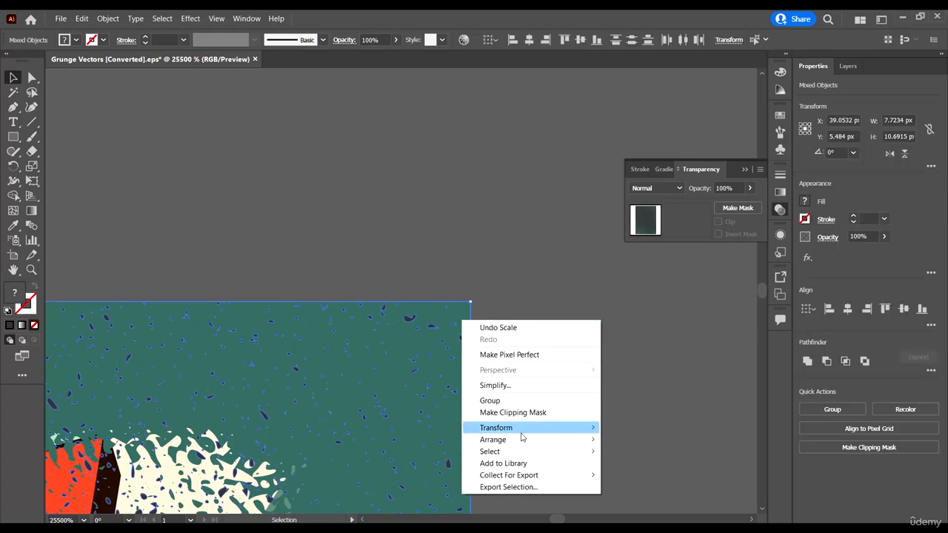
mouse_move(518, 439)
click(677, 475)
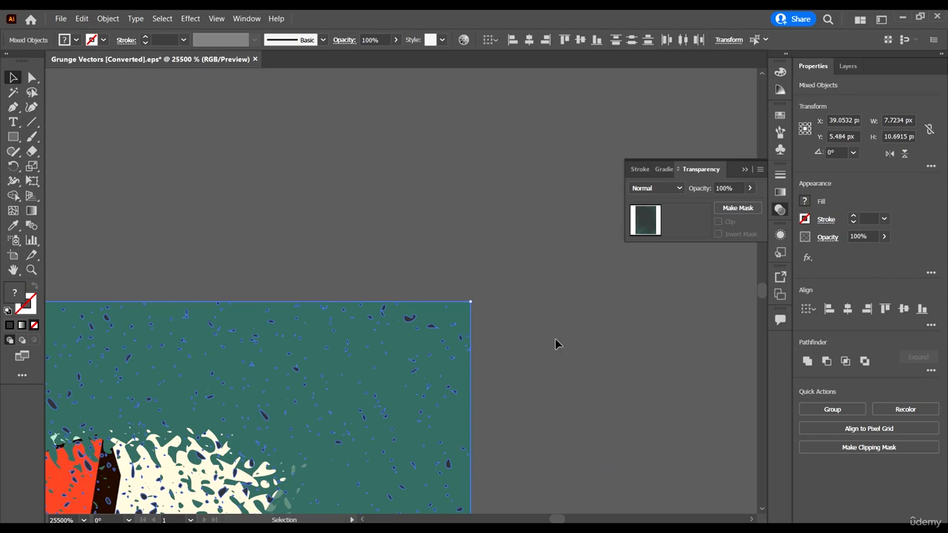
scroll(328, 391, down, 3)
scroll(345, 377, down, 4)
click(432, 387)
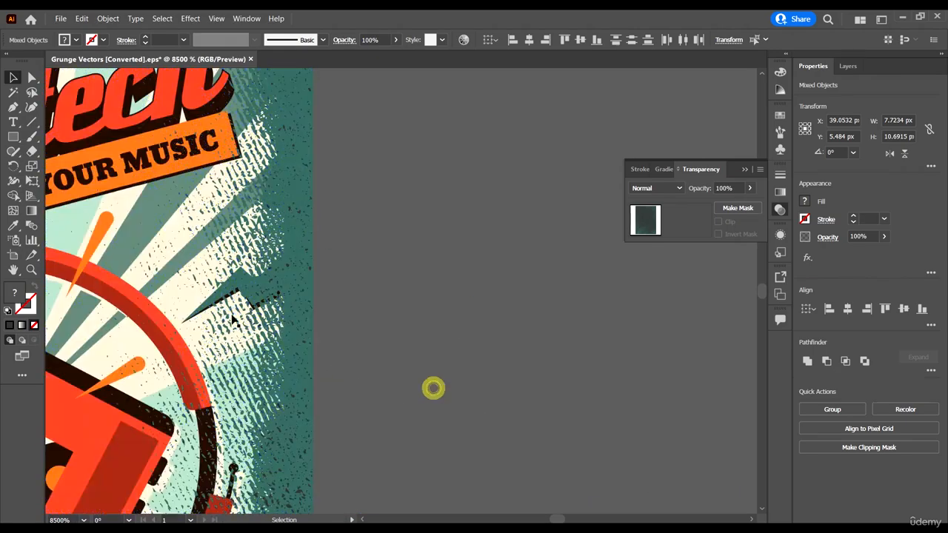
Step: Select the speckled texture, recolour it with the light mint green sampled from the poster, and deselect it
scroll(208, 265, left, 6)
scroll(211, 178, up, 2)
scroll(200, 296, up, 4)
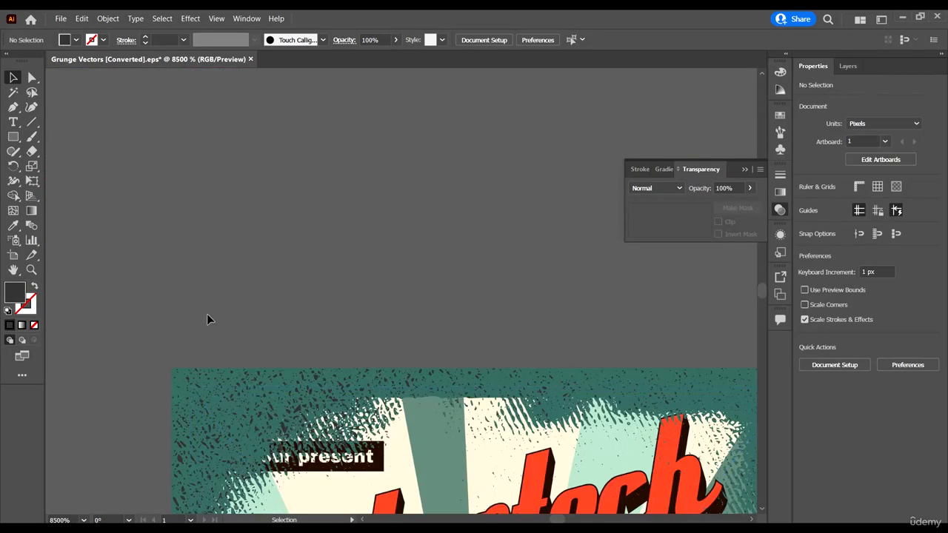
scroll(170, 222, down, 3)
click(188, 216)
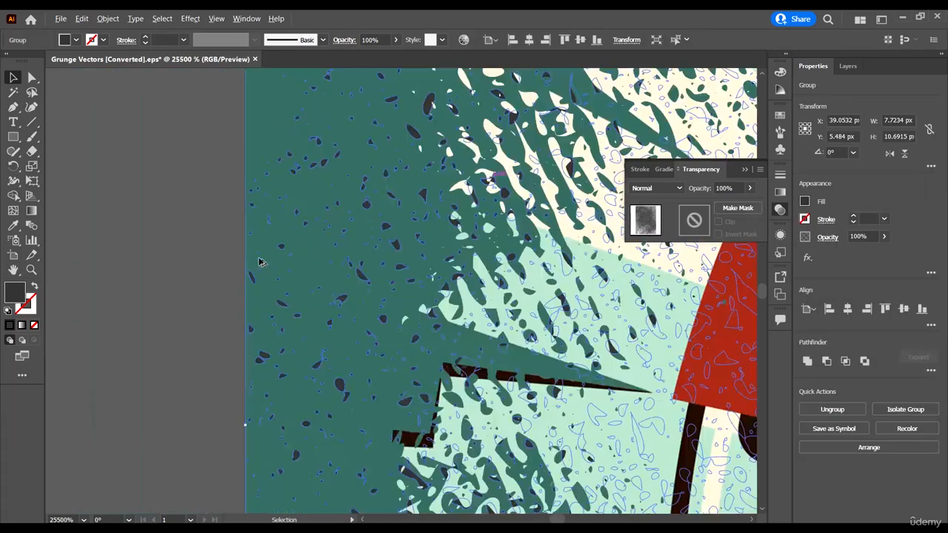
scroll(259, 263, down, 1)
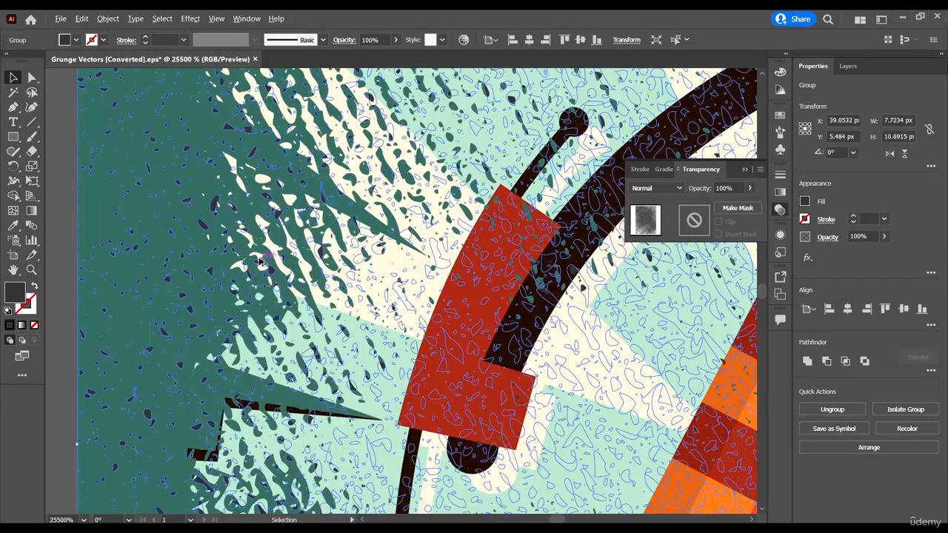
scroll(259, 263, up, 1)
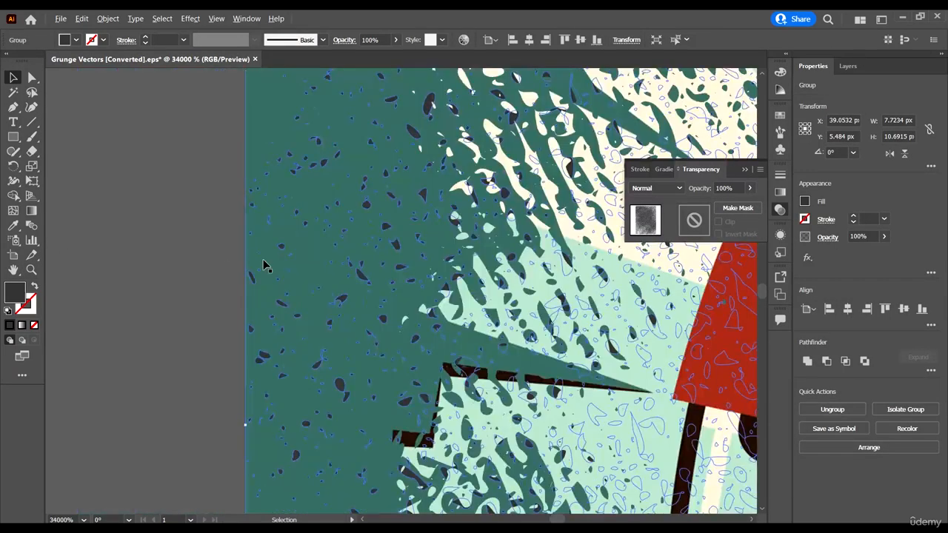
click(13, 225)
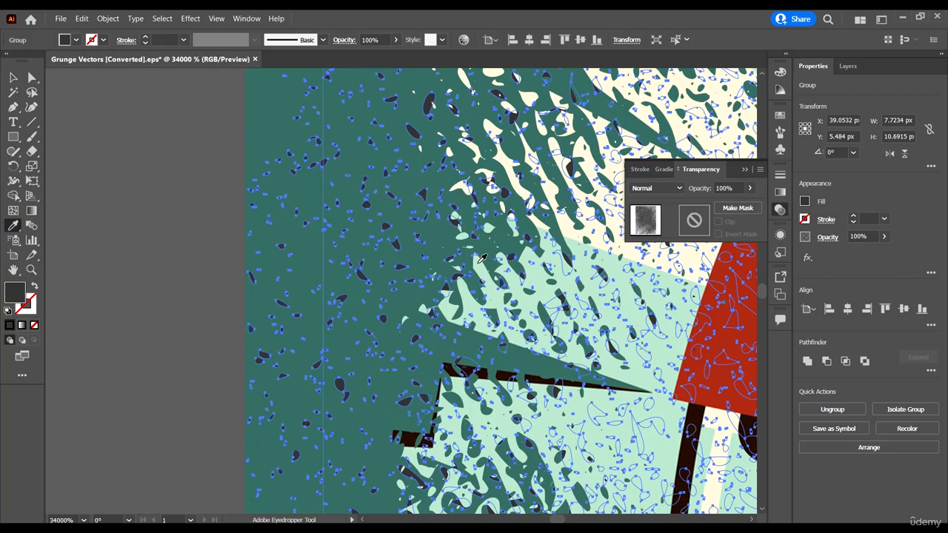
click(483, 261)
click(14, 79)
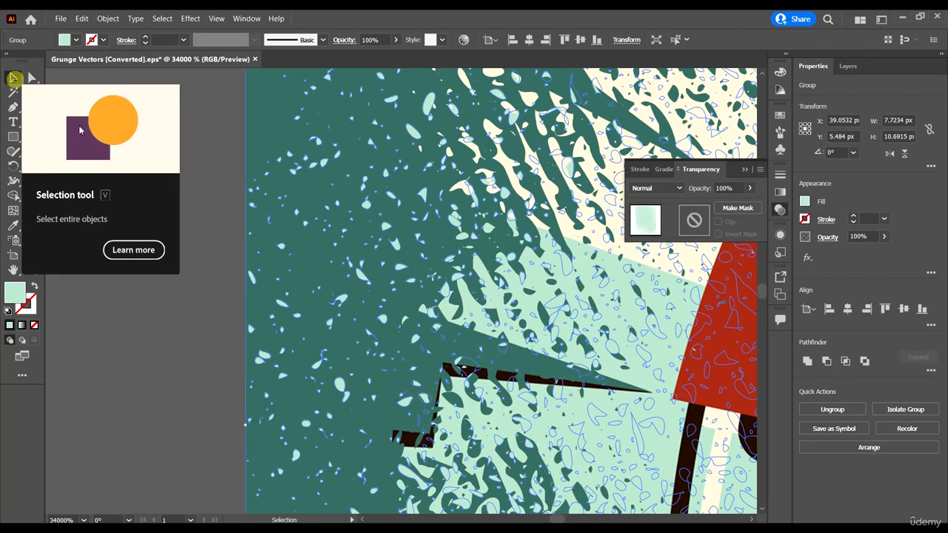
key(ctrl+minus)
key(ctrl+minus)
key(ctrl+minus)
key(ctrl+minus)
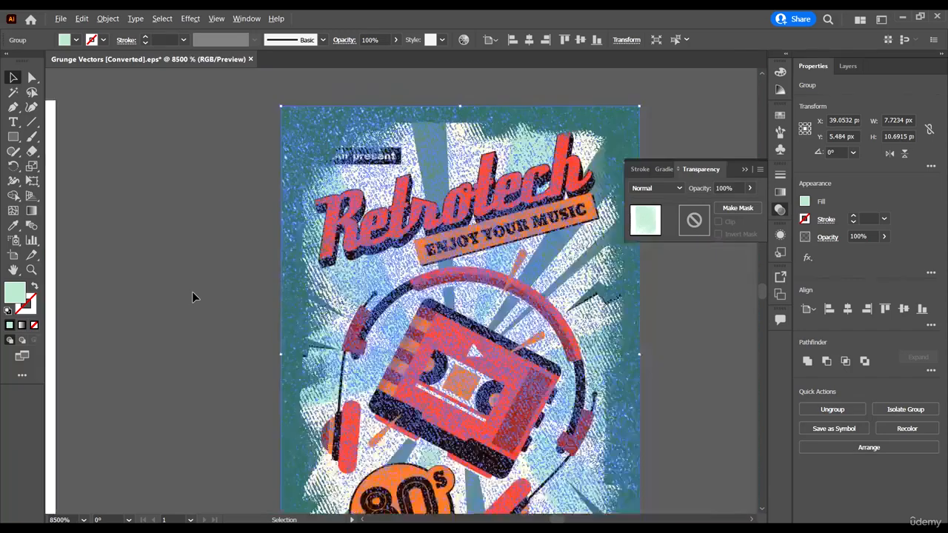
click(549, 308)
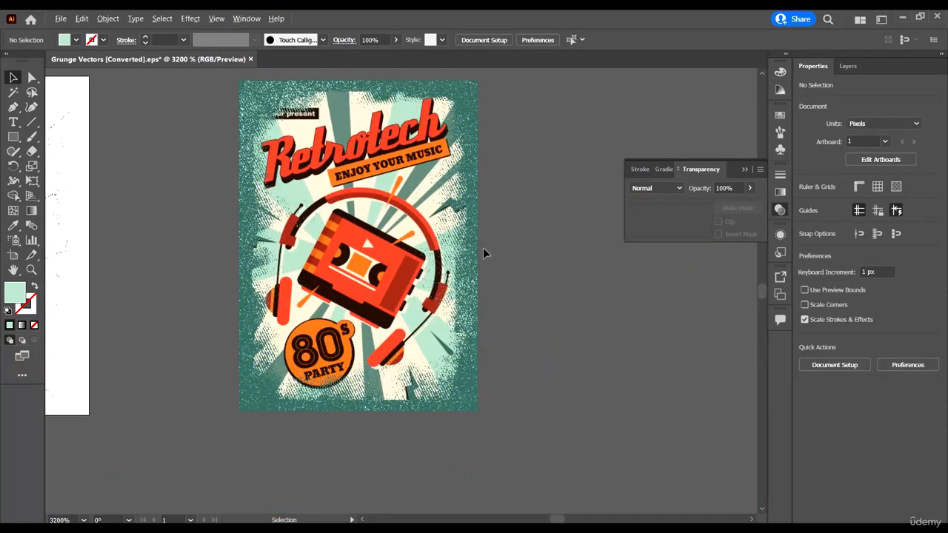
Step: Examine the mint-coloured speckles along the poster's edges, corners and lower area
scroll(483, 248, up, 1)
scroll(482, 247, up, 3)
scroll(483, 247, down, 2)
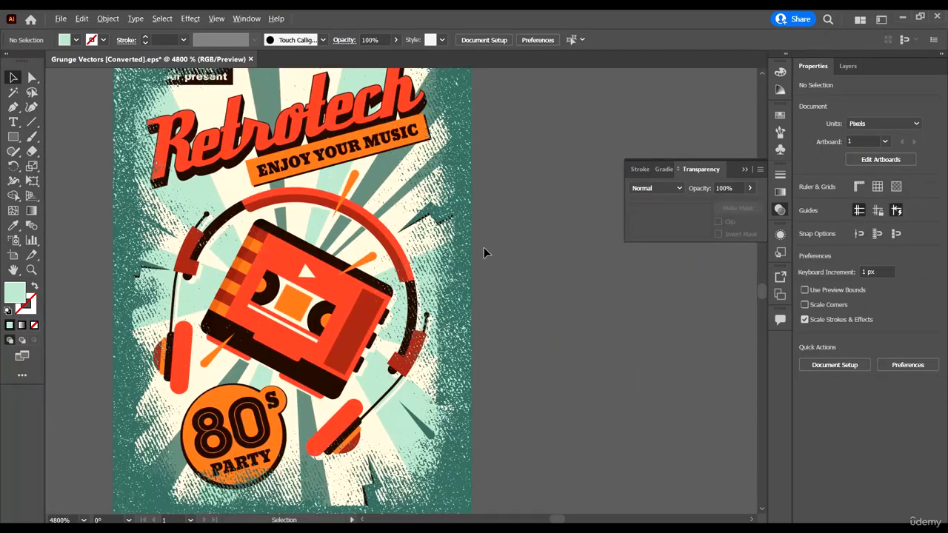
scroll(483, 247, down, 1)
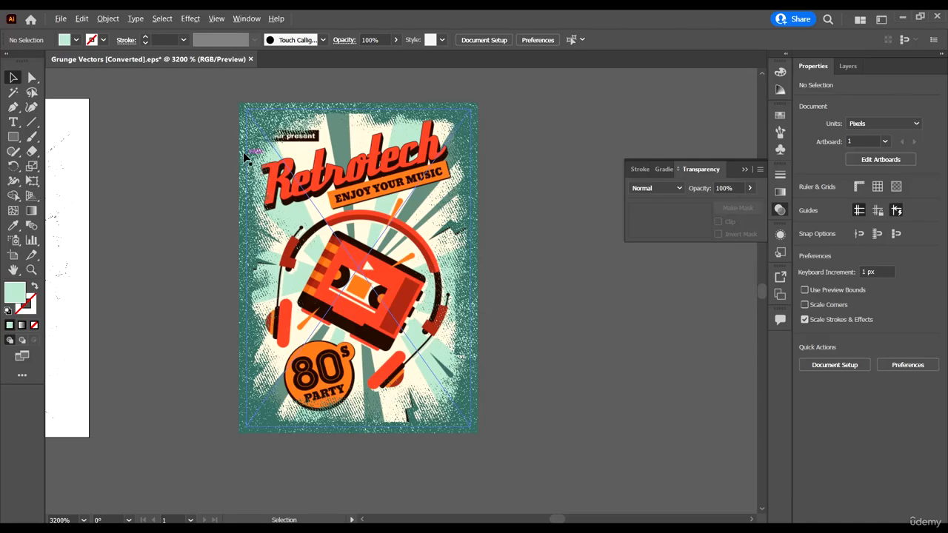
scroll(243, 152, up, 2)
scroll(236, 153, up, 5)
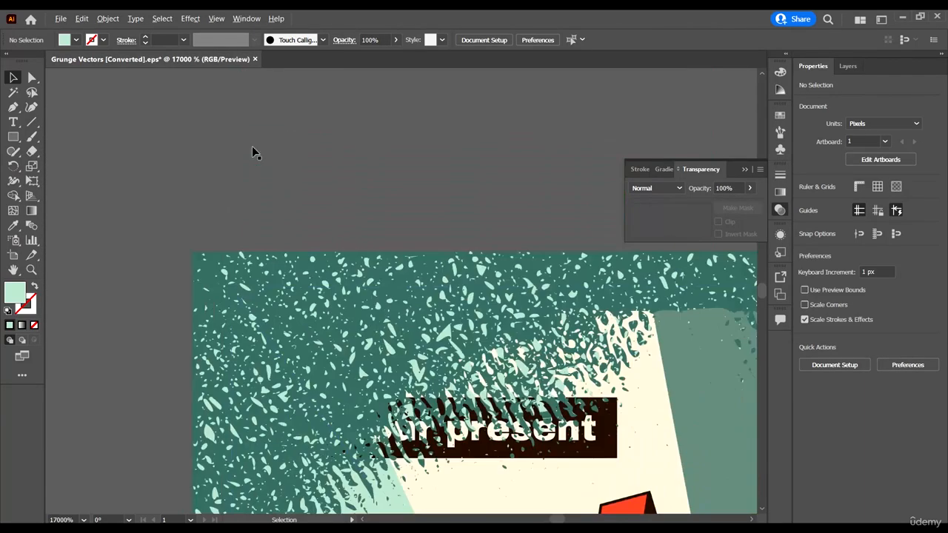
scroll(276, 247, down, 3)
scroll(371, 282, down, 8)
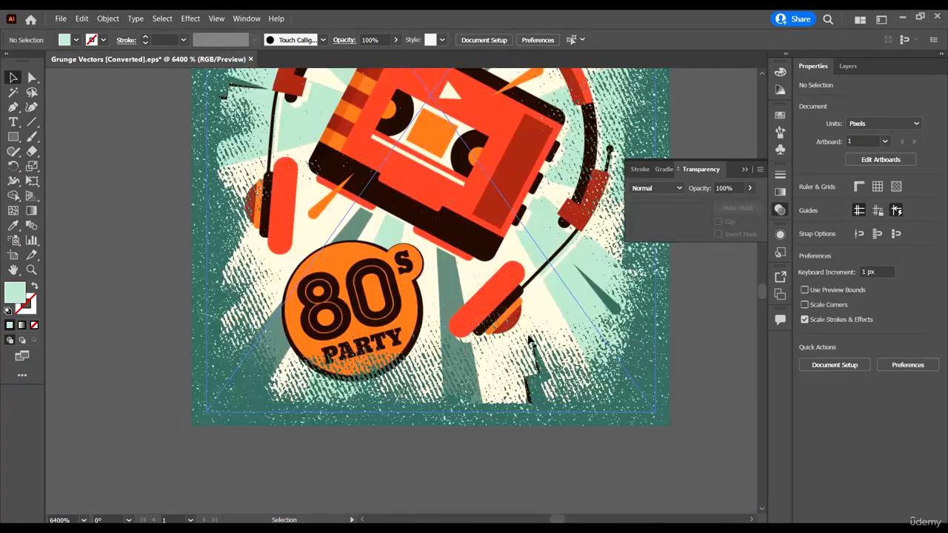
scroll(691, 386, up, 8)
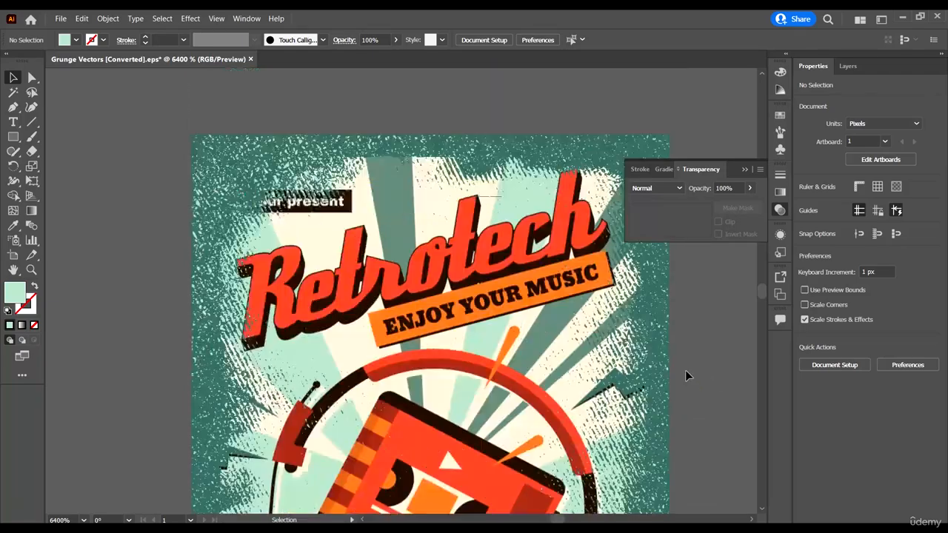
scroll(670, 354, down, 1)
scroll(670, 385, down, 3)
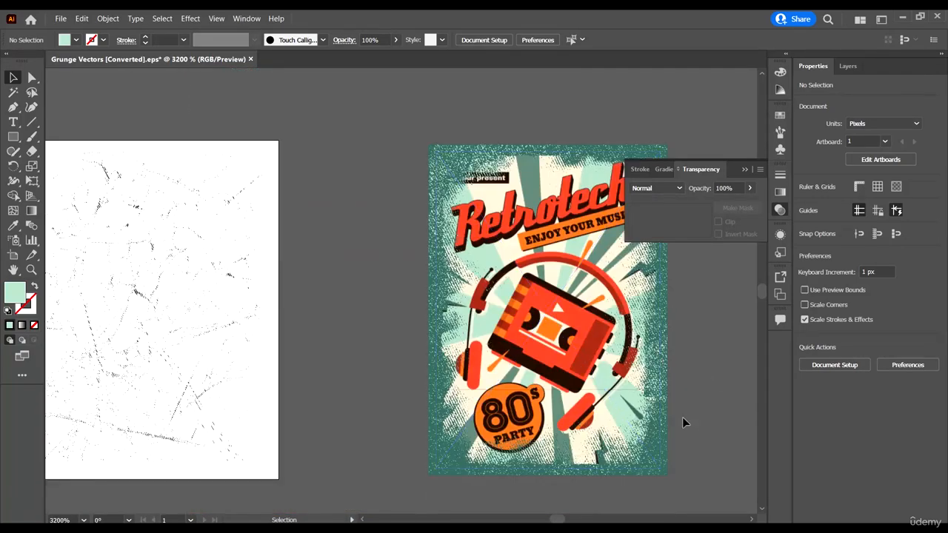
Step: Select the speckled texture near the poster's right edge and recolour it with the dark green sampled from the background
scroll(682, 417, right, 1)
scroll(526, 375, right, 2)
scroll(459, 339, up, 5)
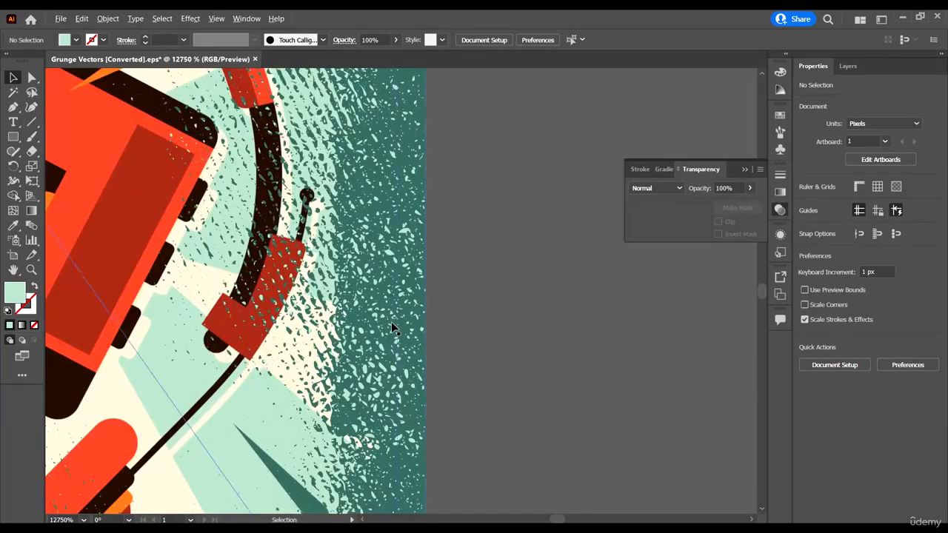
scroll(333, 323, up, 3)
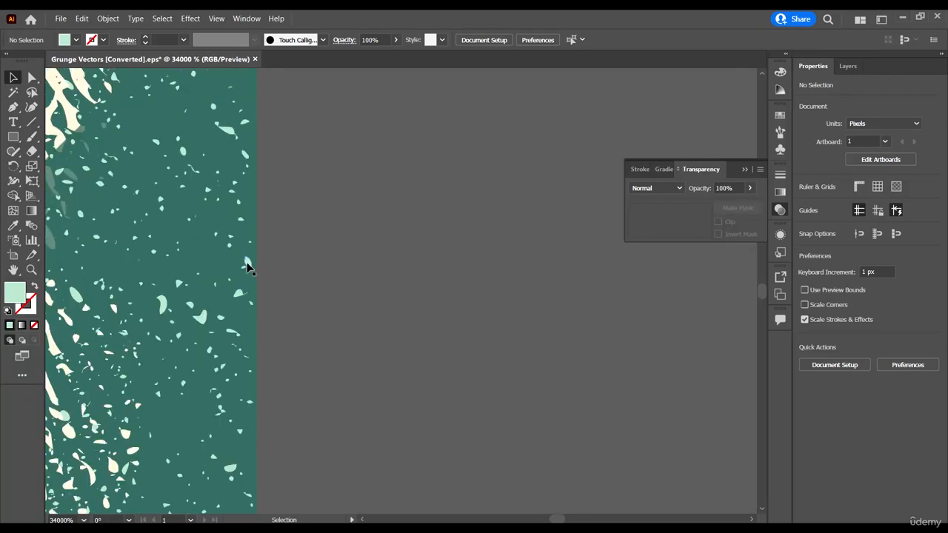
click(283, 292)
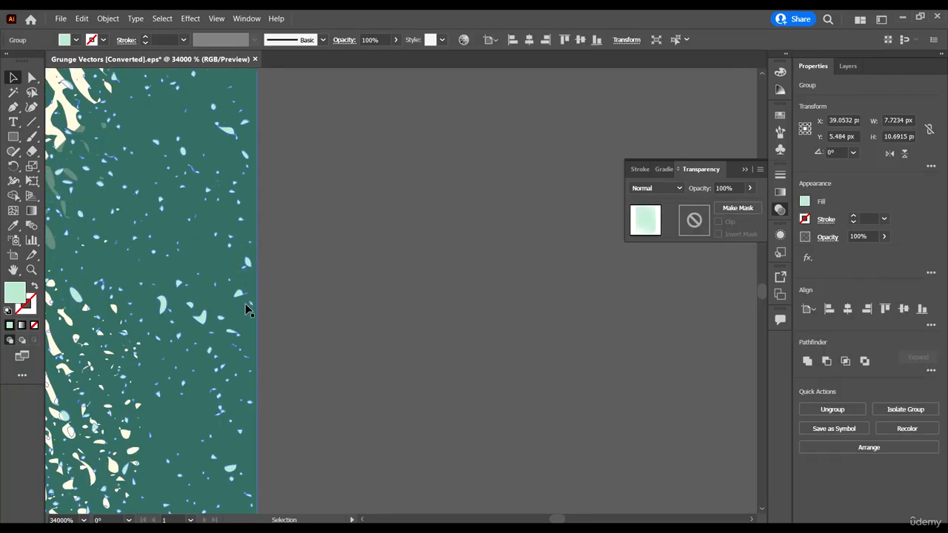
click(247, 262)
click(12, 225)
click(257, 206)
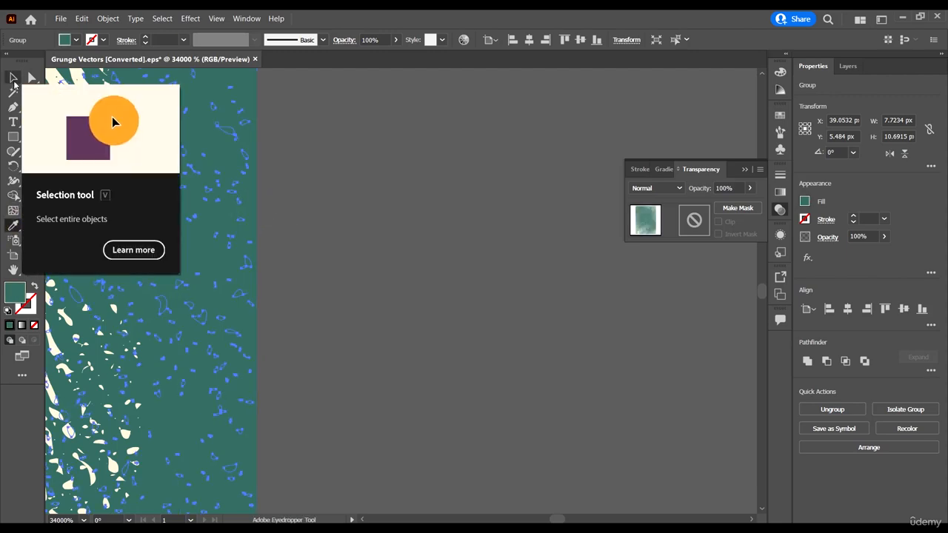
click(13, 80)
Step: Lighten the speckled texture's dark green fill slightly to 42776D and deselect the texture
key(ctrl+minus)
key(ctrl+minus)
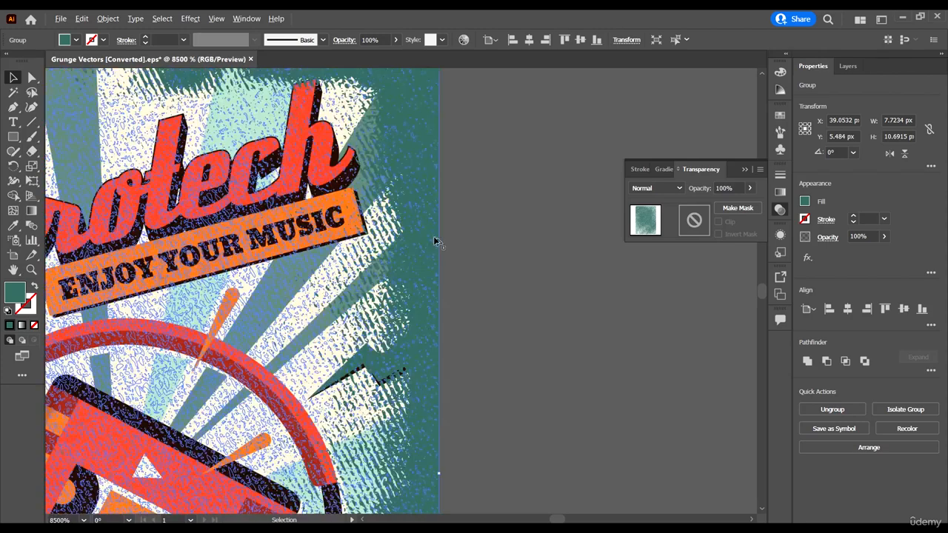
key(ctrl+minus)
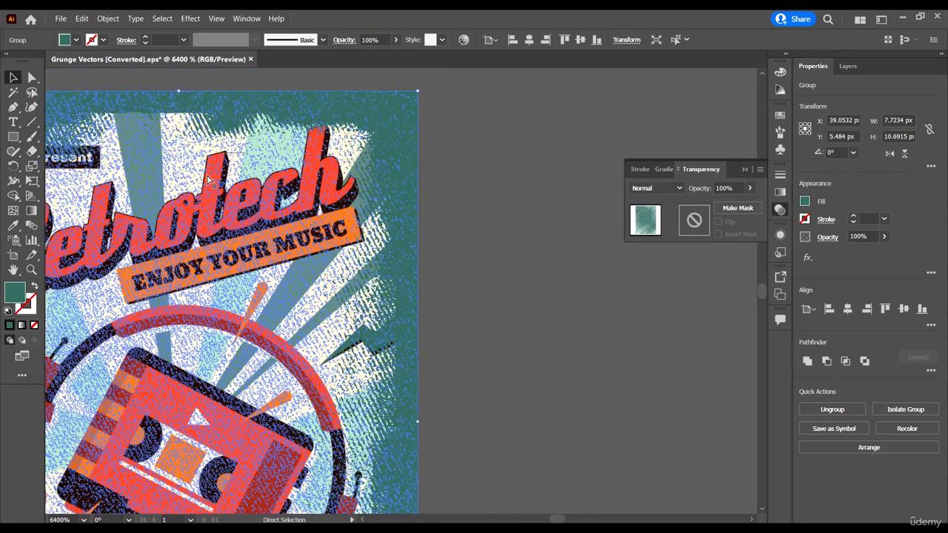
drag(294, 178, 480, 181)
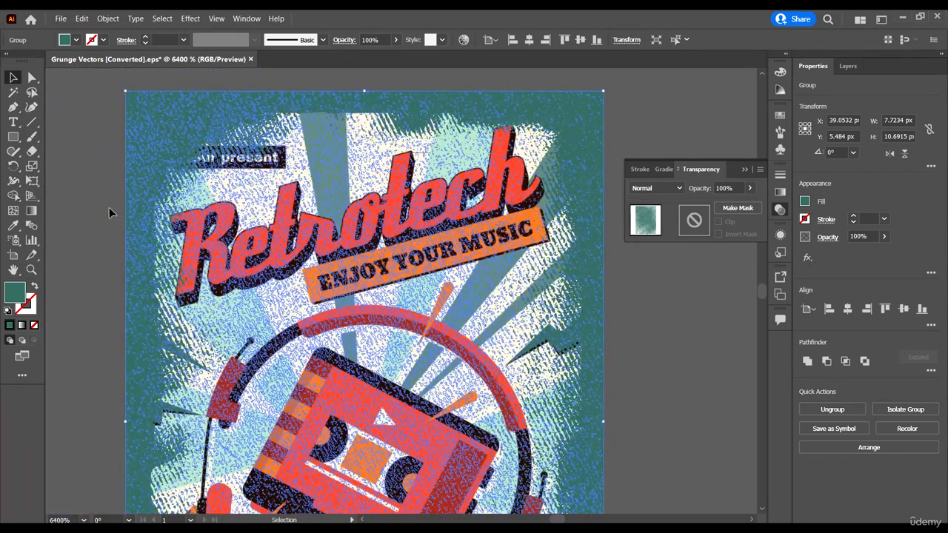
double_click(22, 296)
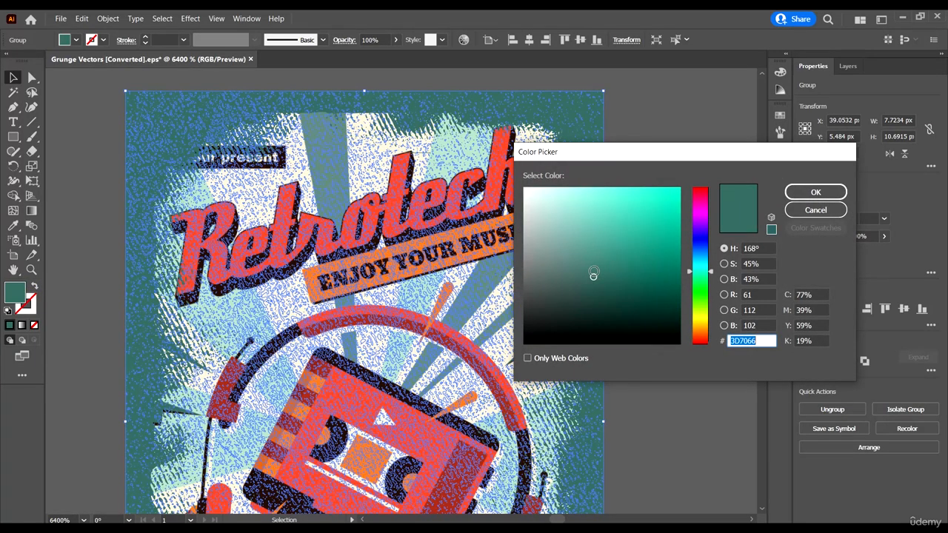
click(593, 271)
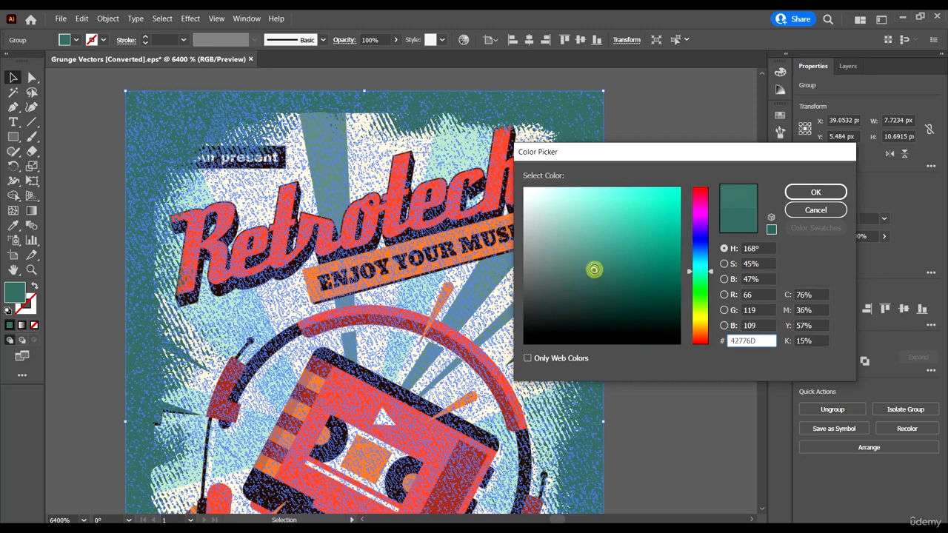
click(794, 193)
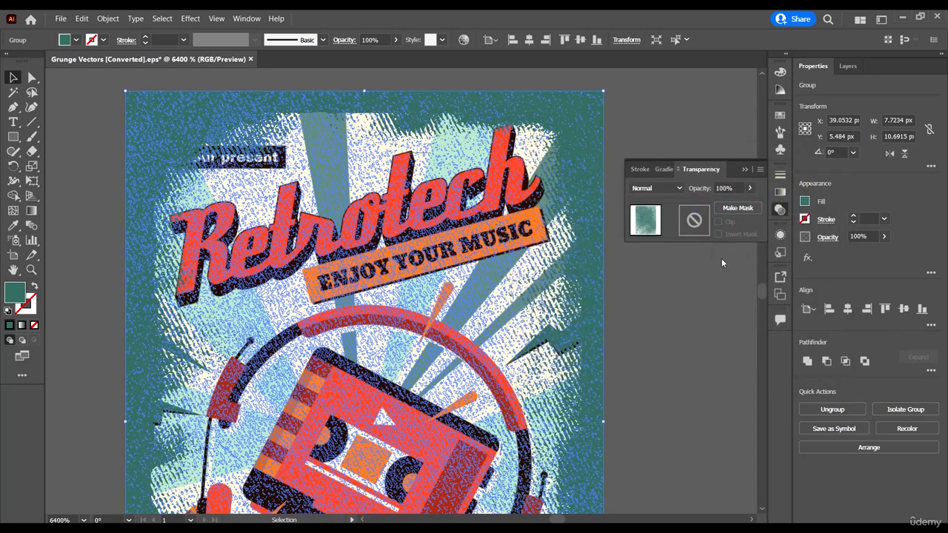
click(699, 290)
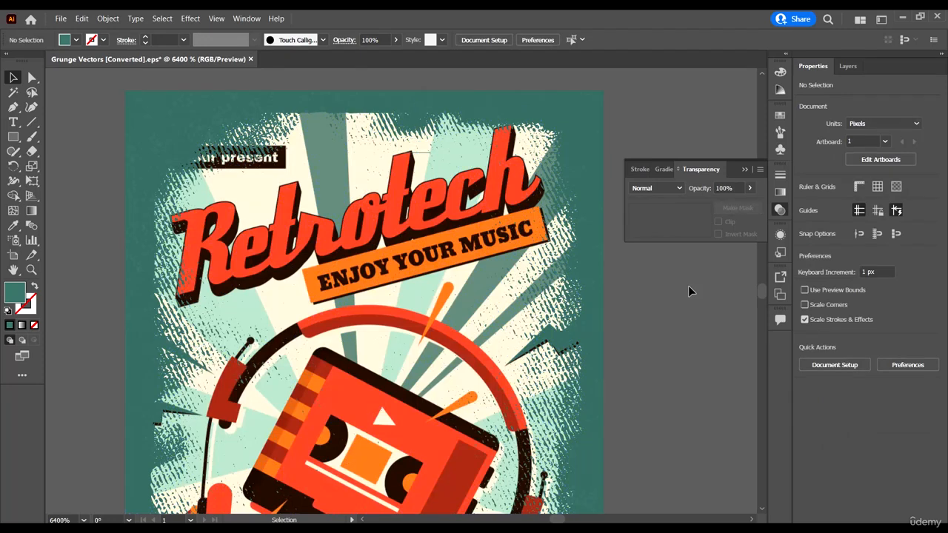
click(134, 128)
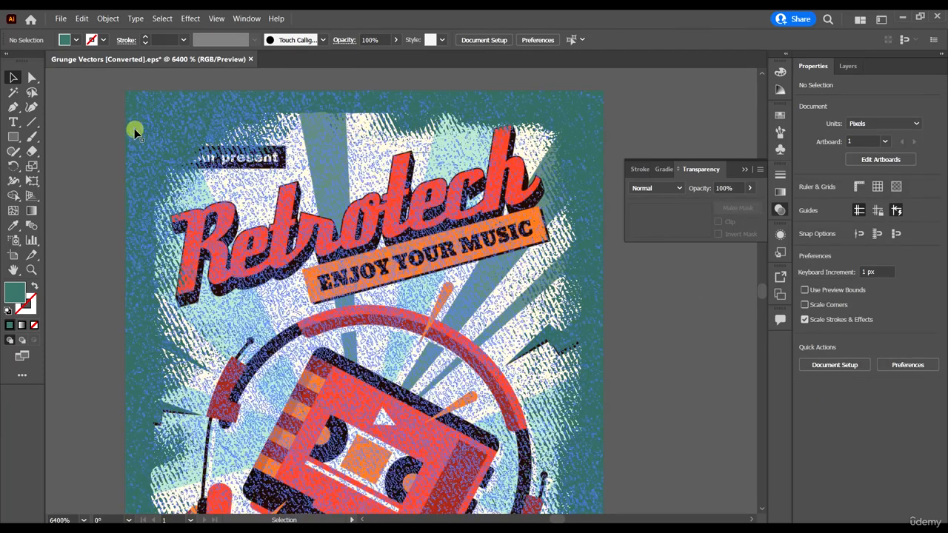
double_click(16, 295)
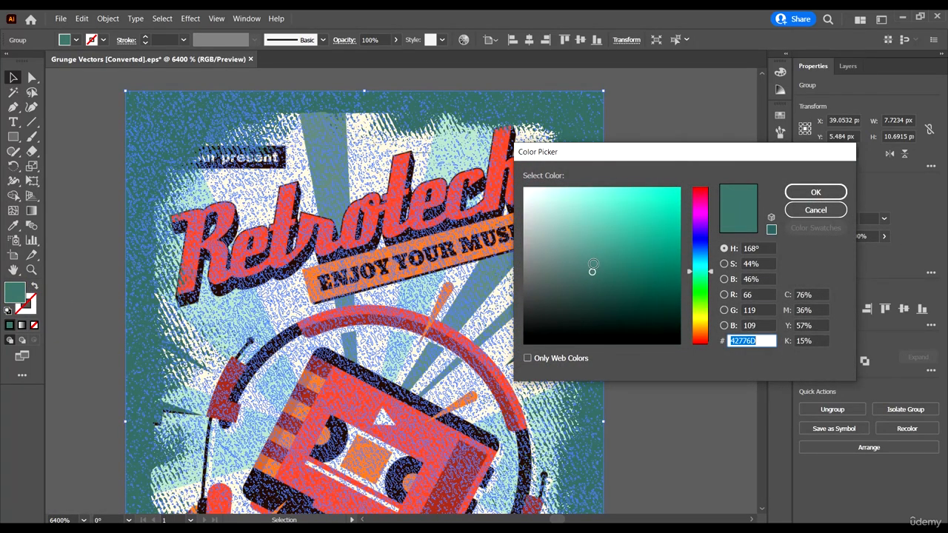
click(815, 211)
click(109, 136)
Step: Select the speckled texture near the poster's left edge, set its fill to the lighter green 50897E, and deselect it
scroll(109, 135, up, 4)
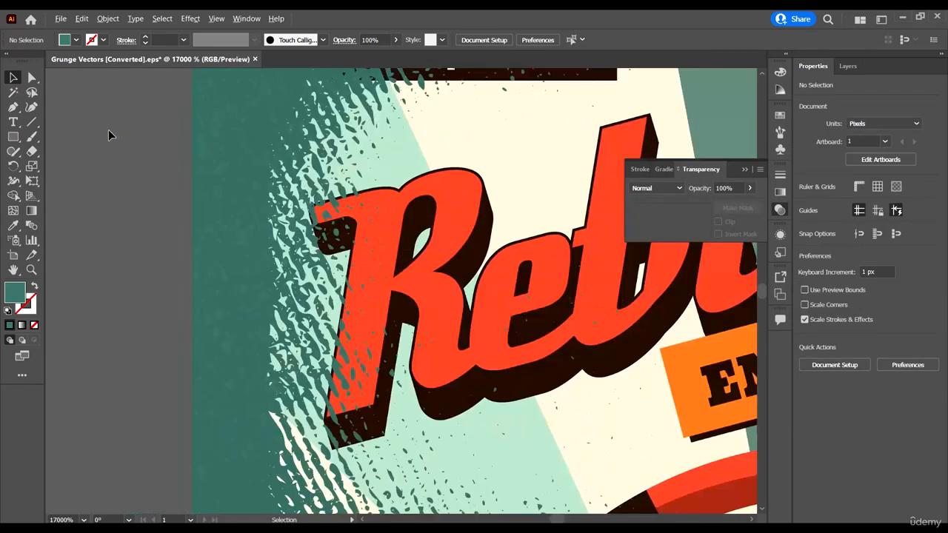
click(430, 202)
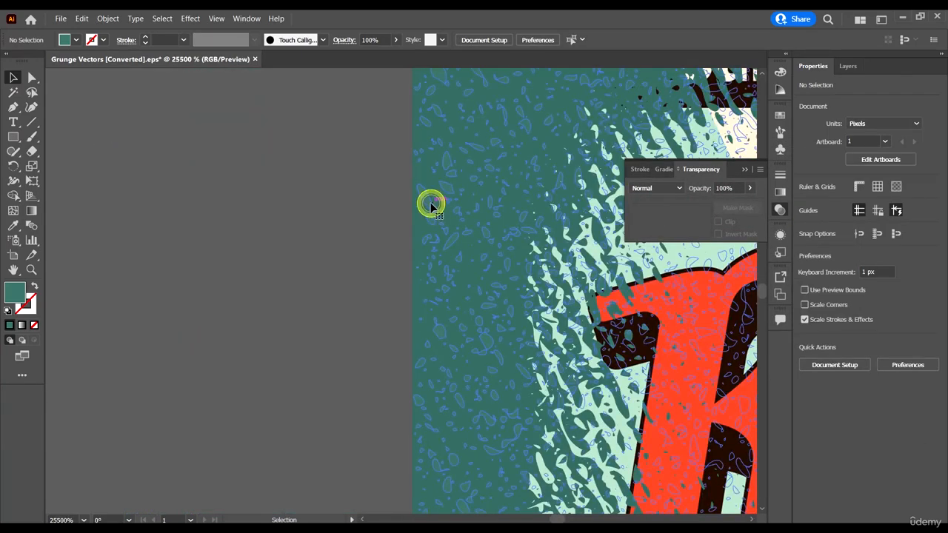
scroll(190, 208, down, 3)
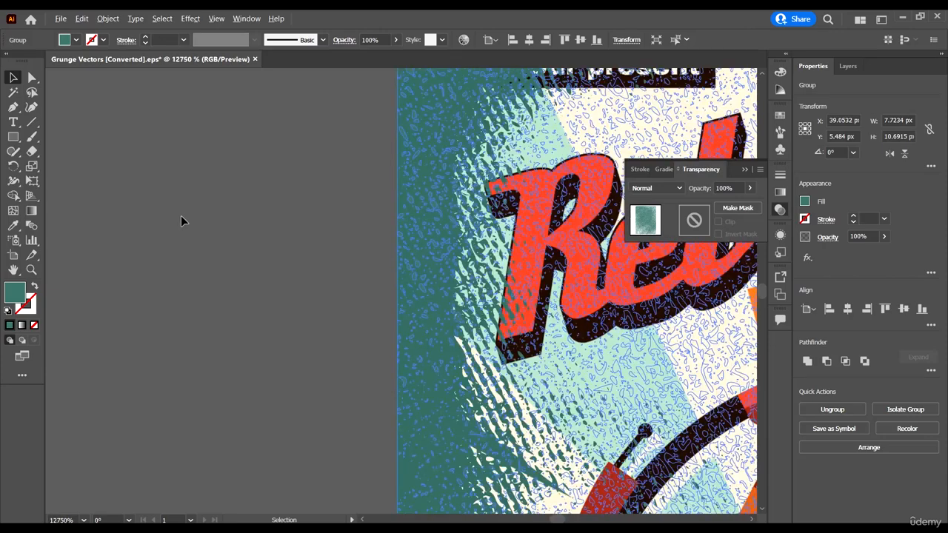
double_click(19, 294)
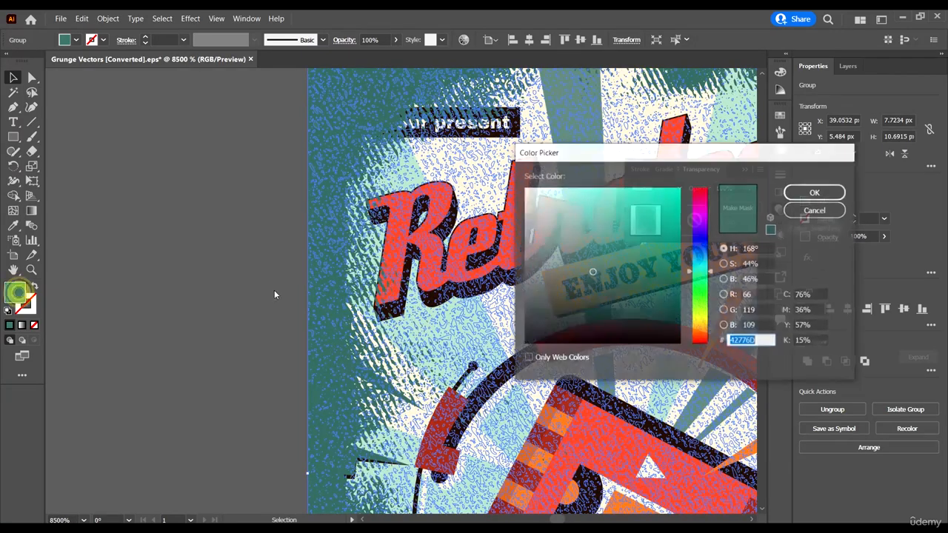
click(590, 259)
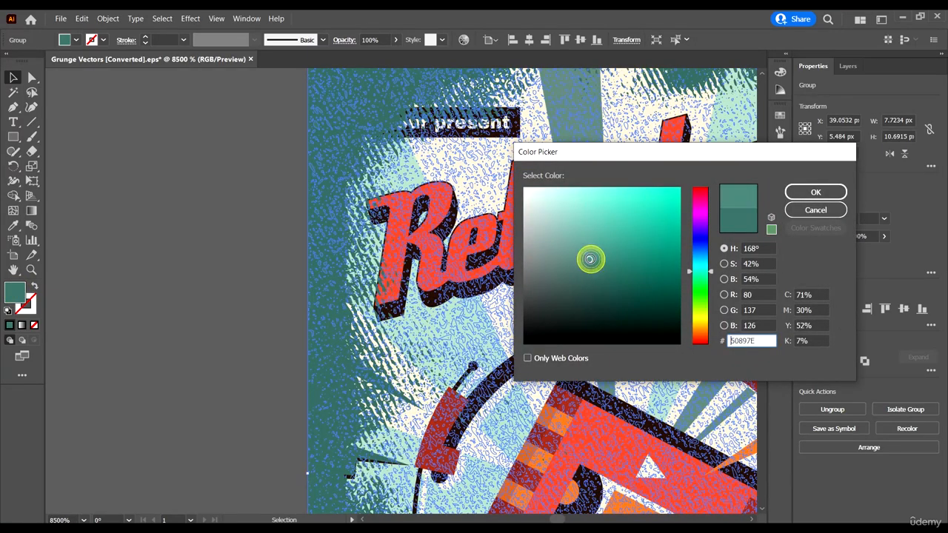
click(802, 195)
click(178, 203)
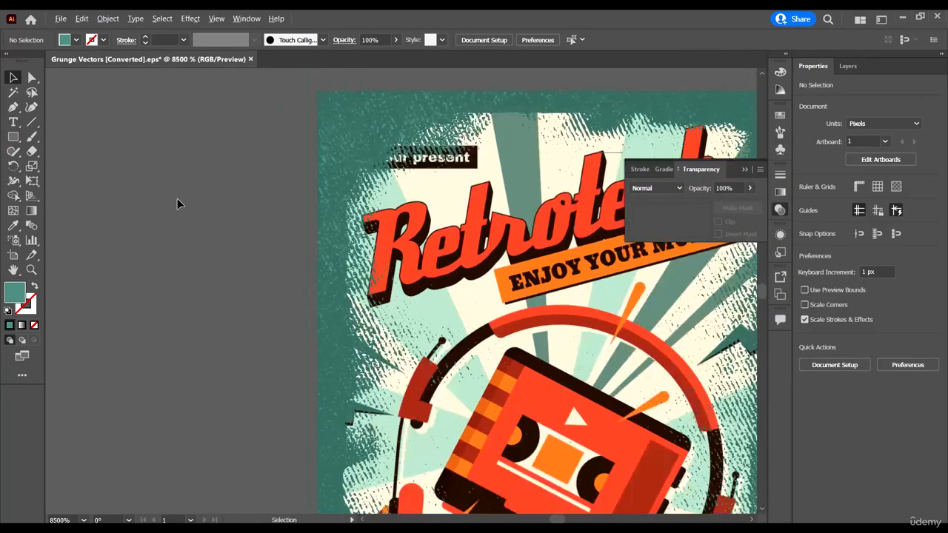
Step: Select the masked poster together with its green background and speckled texture, and copy them
scroll(177, 199, down, 2)
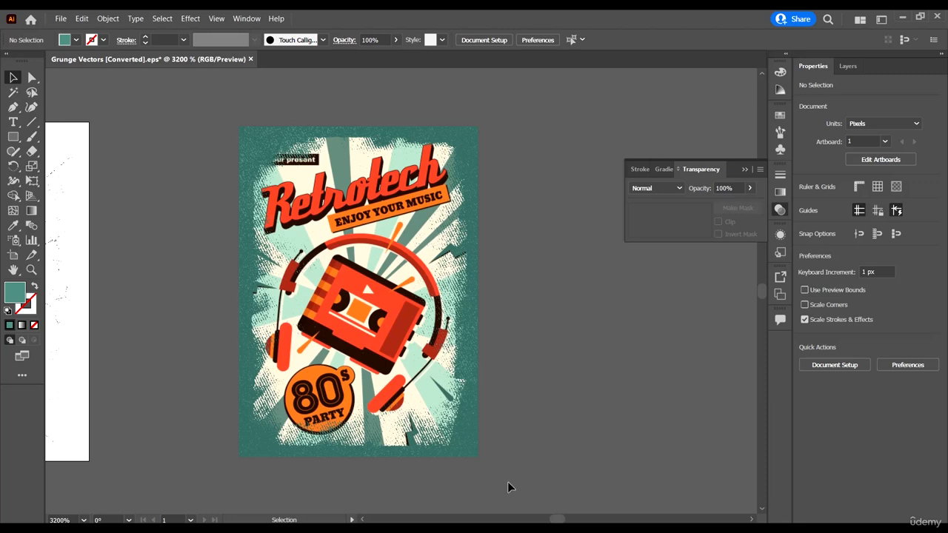
key(ctrl+a)
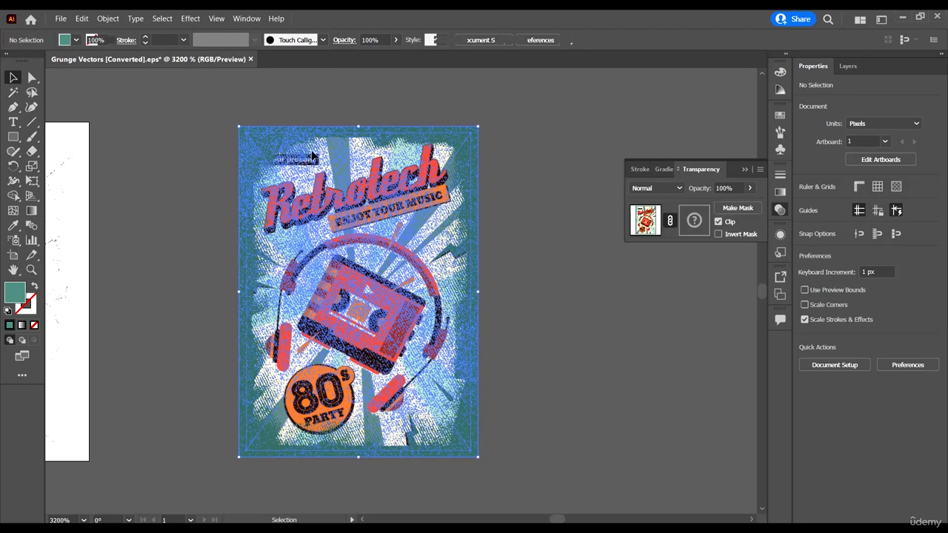
click(83, 19)
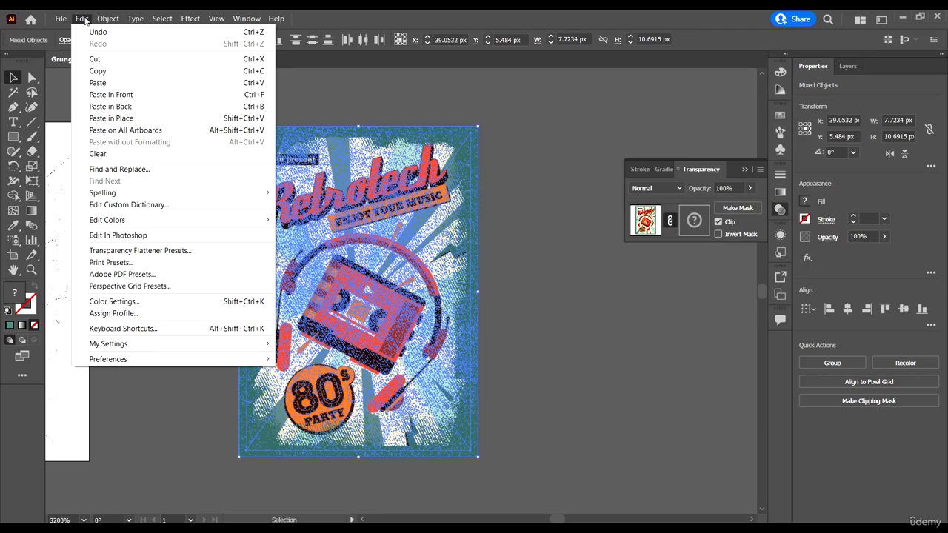
click(96, 70)
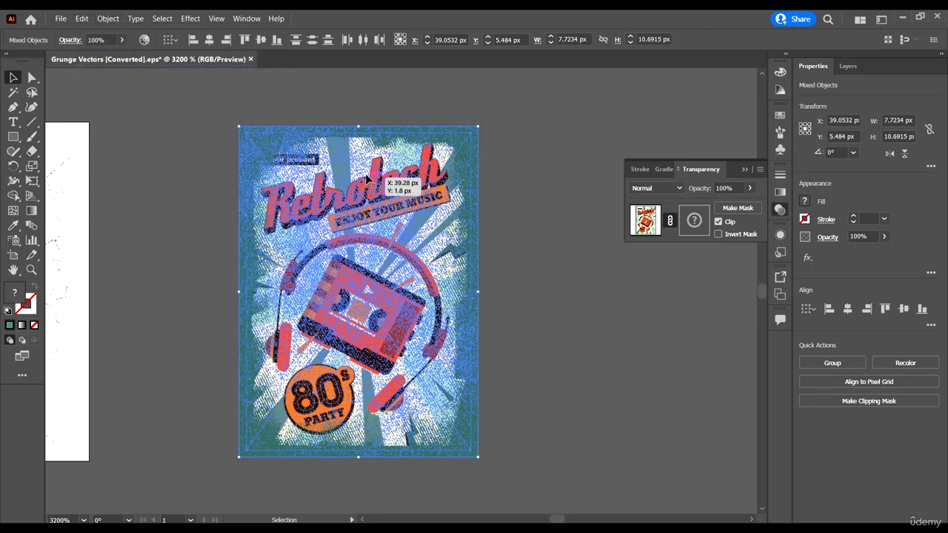
Step: Create a new A4 RGB document of 595.28 x 841.89 pt and close the Grunge Vectors document without saving
click(61, 18)
click(92, 33)
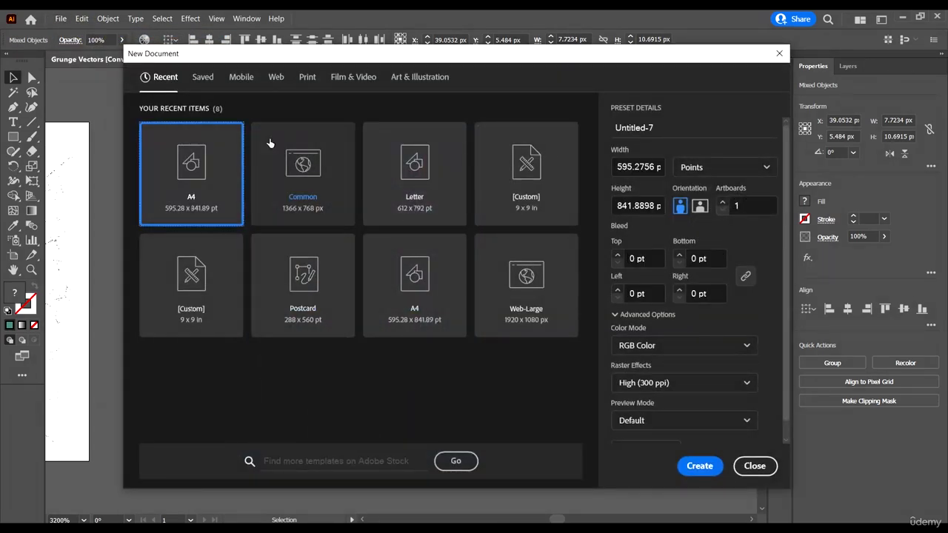
click(197, 180)
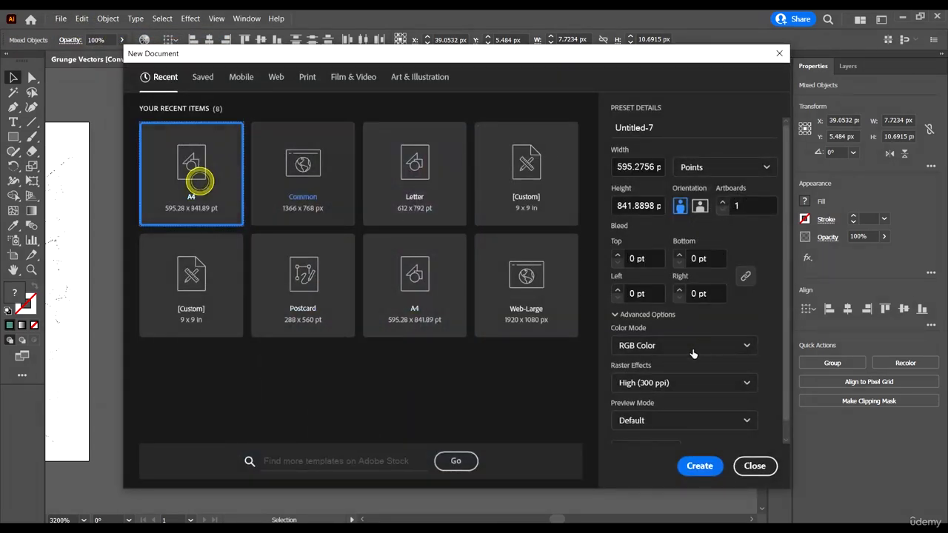
click(696, 469)
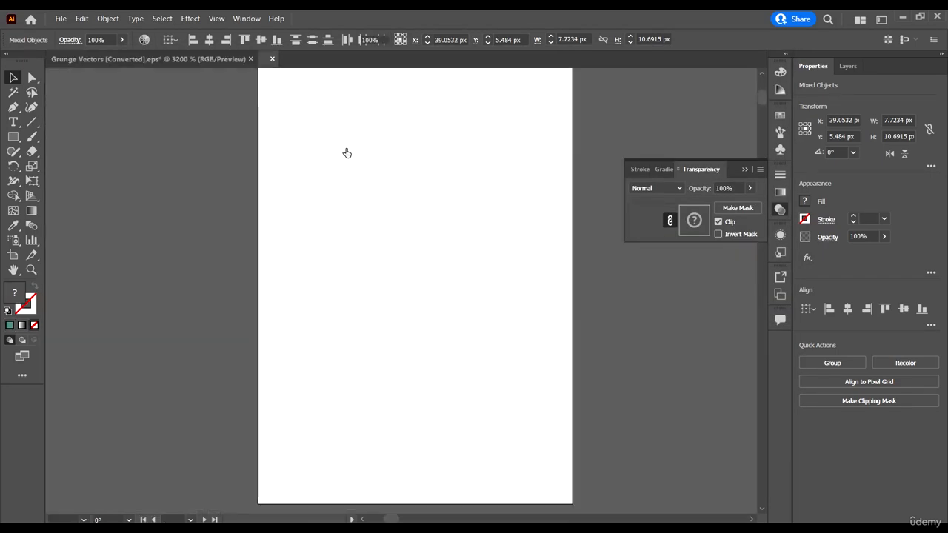
click(250, 59)
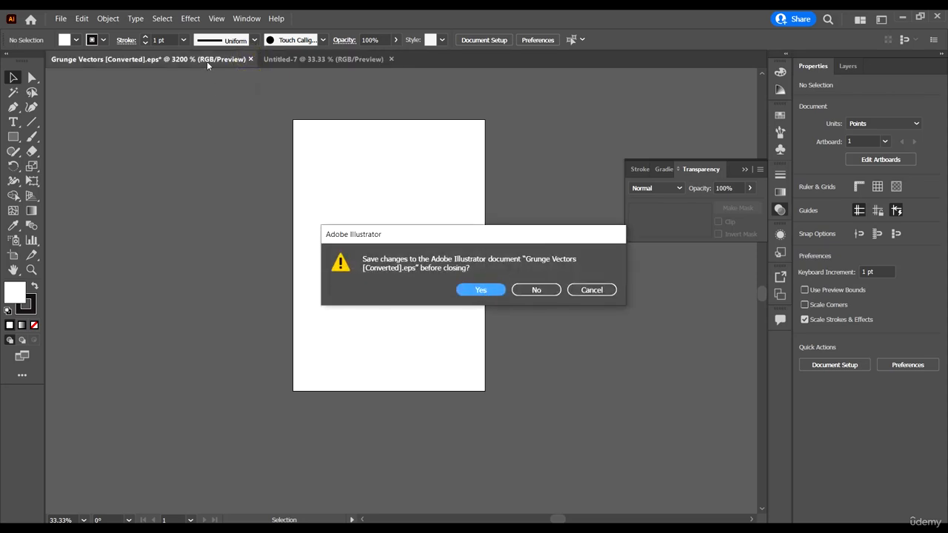
click(536, 293)
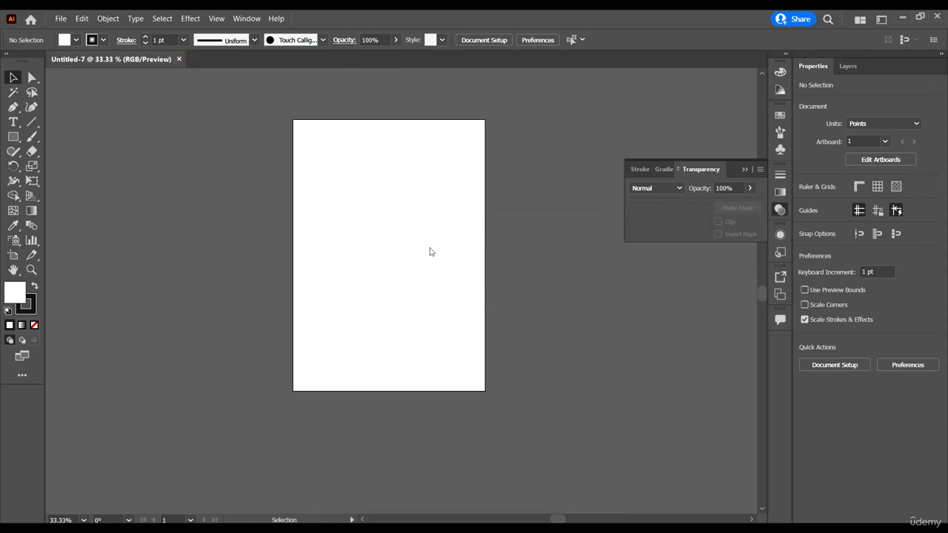
Step: Paste the copied poster artwork into the middle of the blank A4 artboard
scroll(398, 230, up, 2)
scroll(396, 217, down, 1)
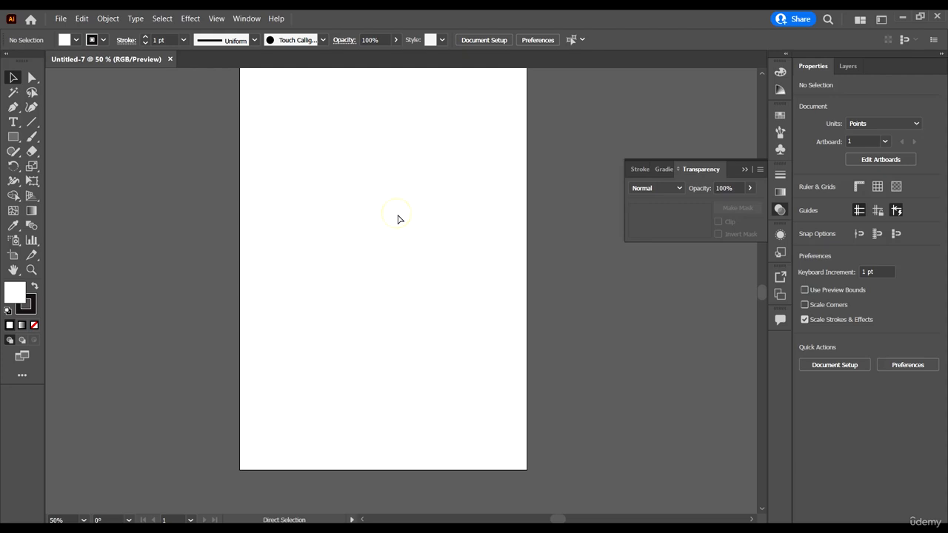
scroll(398, 219, up, 1)
key(ctrl)
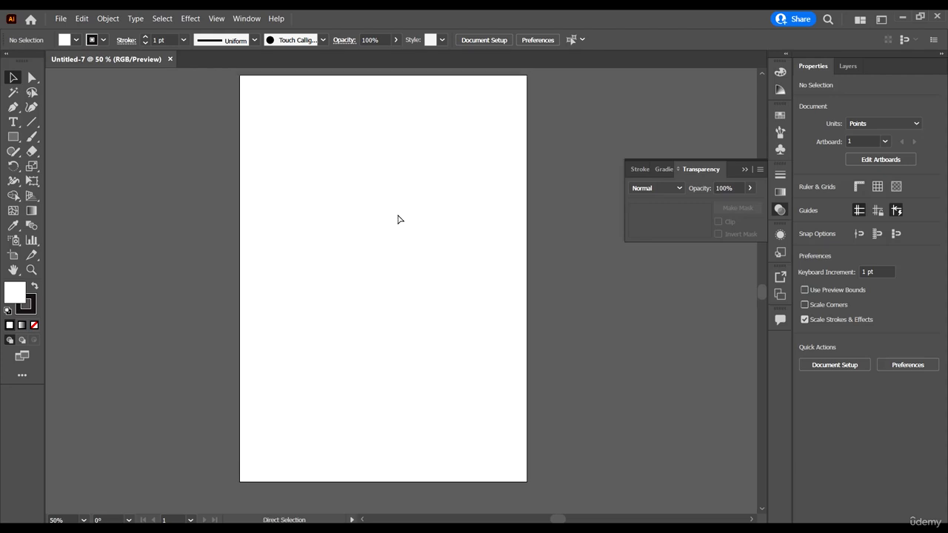
key(ctrl+v)
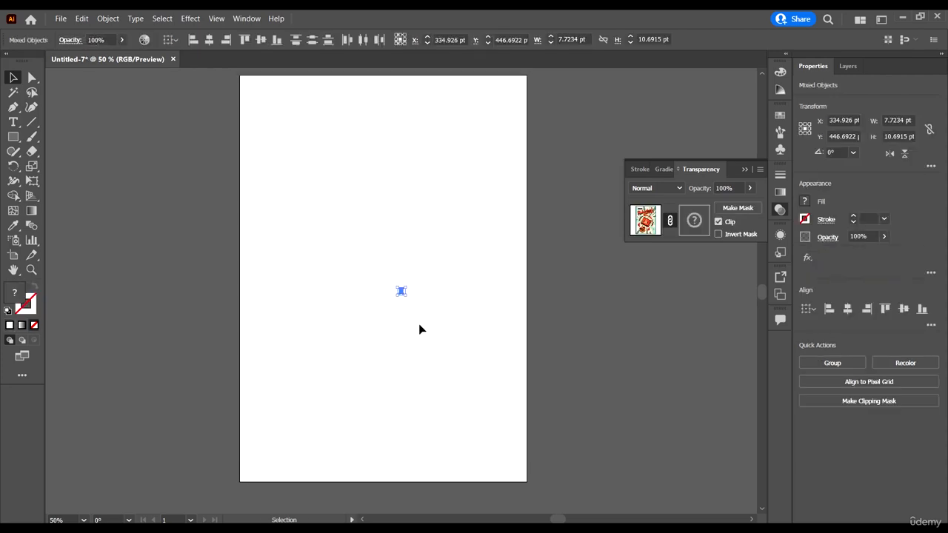
Step: Enlarge the pasted poster artwork proportionally to about 556 x 770 pt so it covers most of the artboard
drag(406, 296, 542, 379)
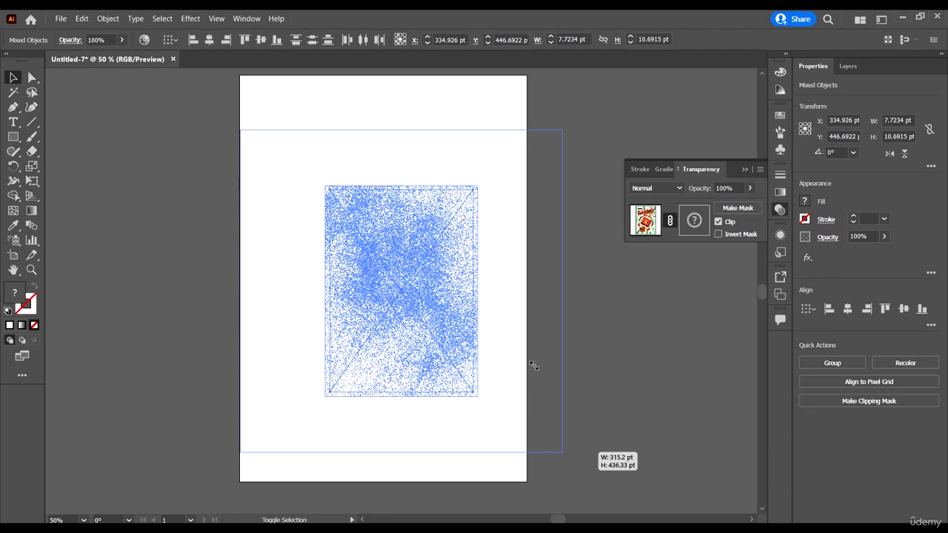
drag(500, 304, 500, 304)
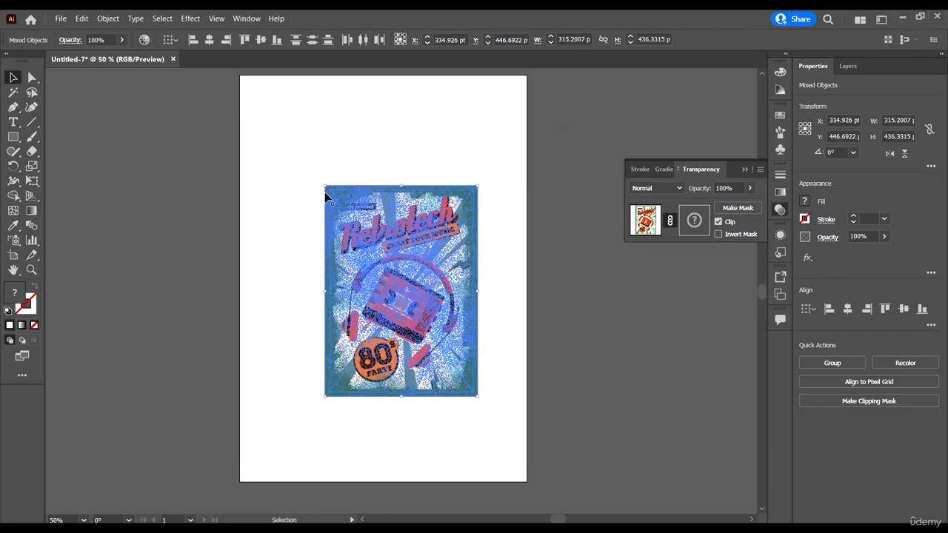
drag(324, 187, 412, 151)
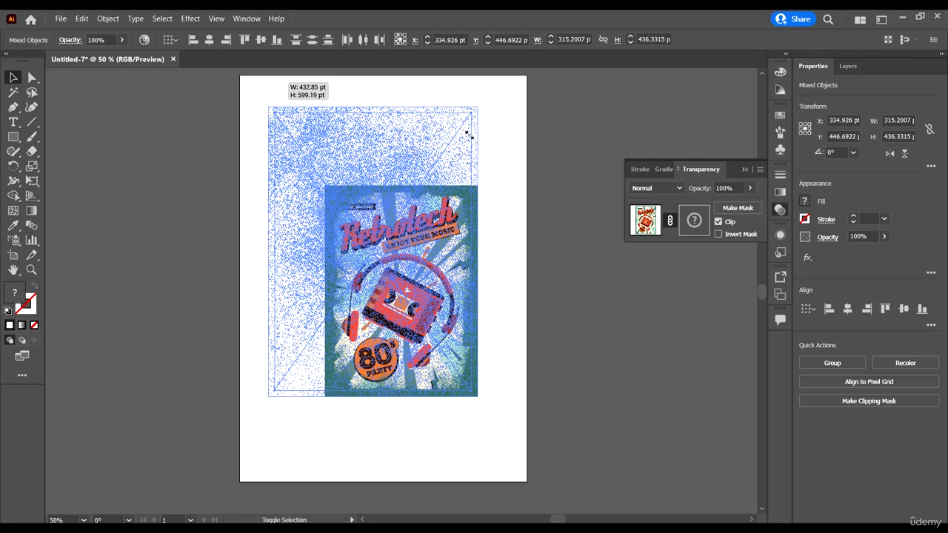
drag(268, 106, 268, 107)
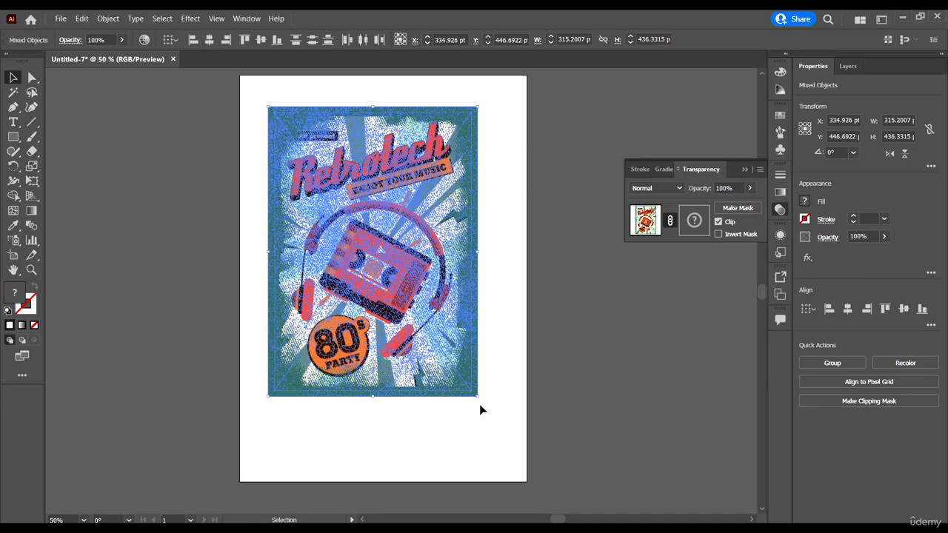
drag(476, 395, 549, 482)
scroll(549, 481, down, 1)
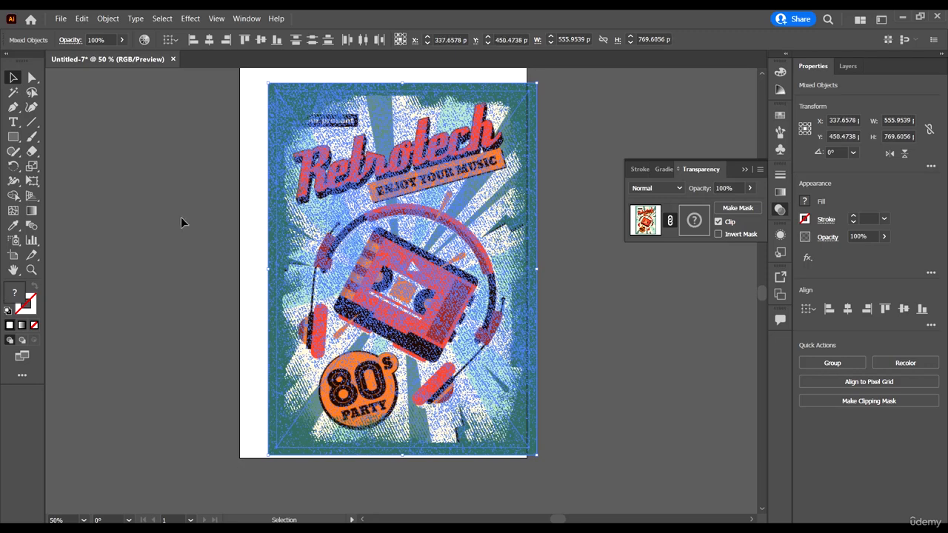
scroll(182, 222, up, 1)
Step: Resize the artboard by its corners to match the enlarged poster's edges, leave artboard editing, and deselect the artwork
click(13, 254)
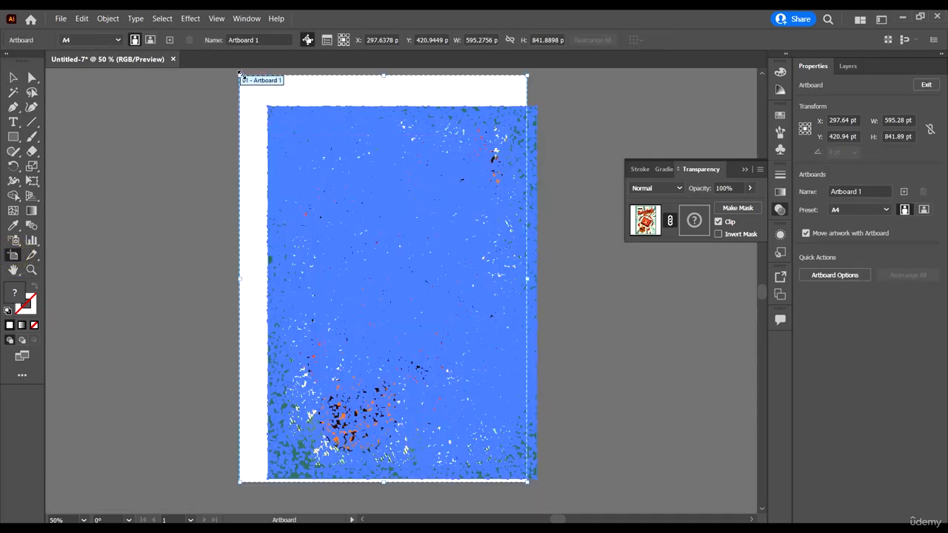
drag(239, 75, 267, 106)
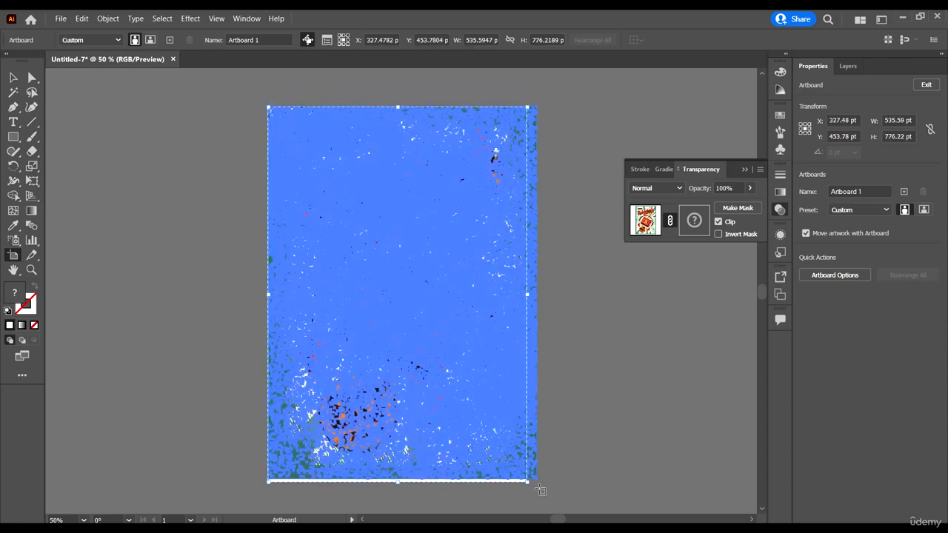
drag(525, 483, 536, 482)
click(13, 77)
click(131, 160)
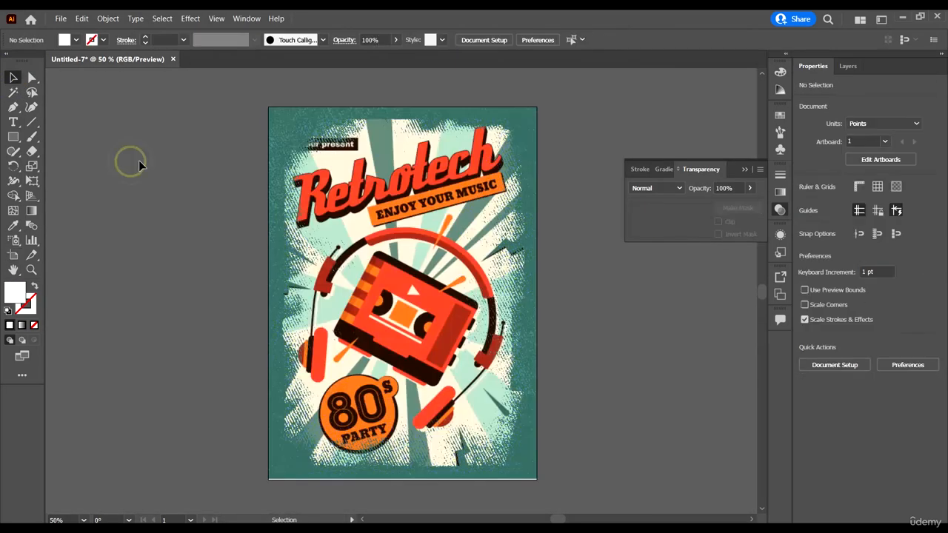
Step: Raise the artboard's bottom edge to the poster's lower edge to trim off the white strip, and leave artboard editing
scroll(361, 230, down, 5)
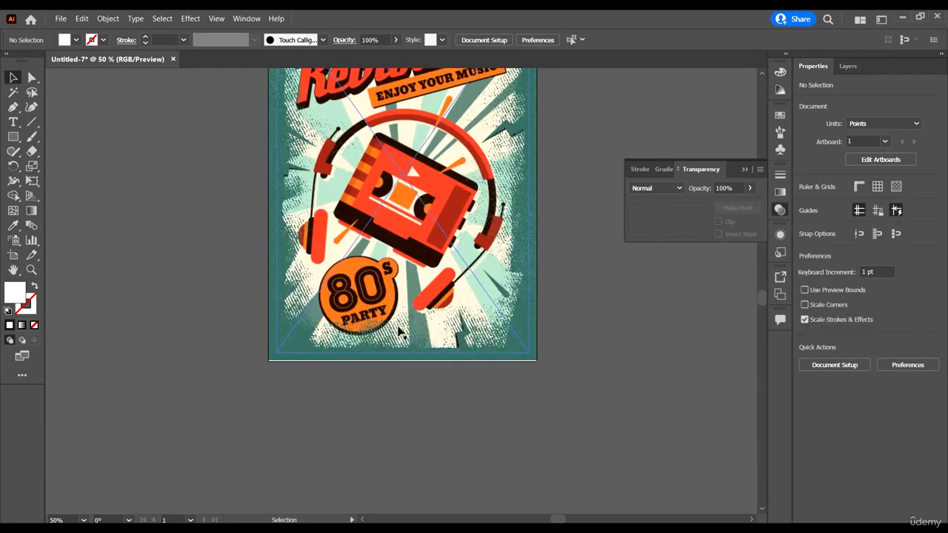
key(ctrl+1)
key(shift+o)
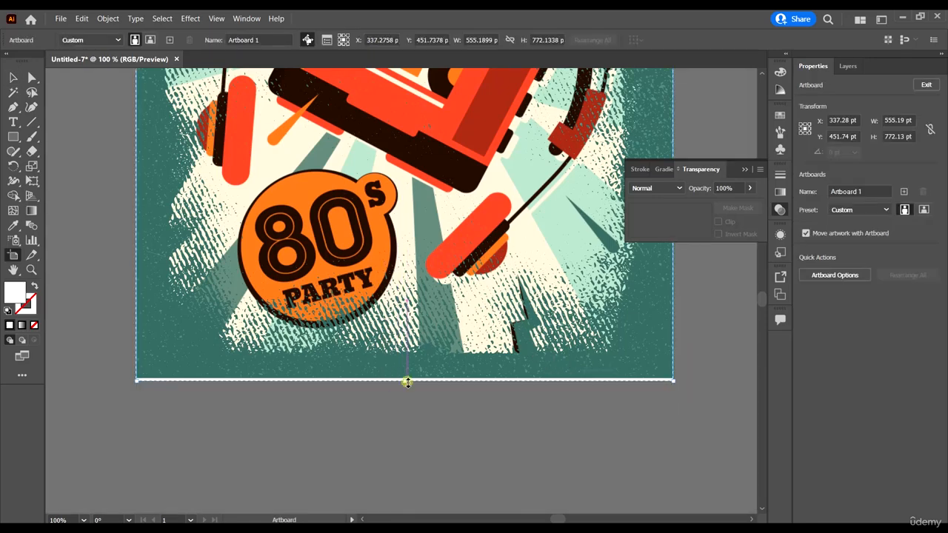
drag(406, 381, 407, 376)
key(v)
scroll(369, 247, down, 5)
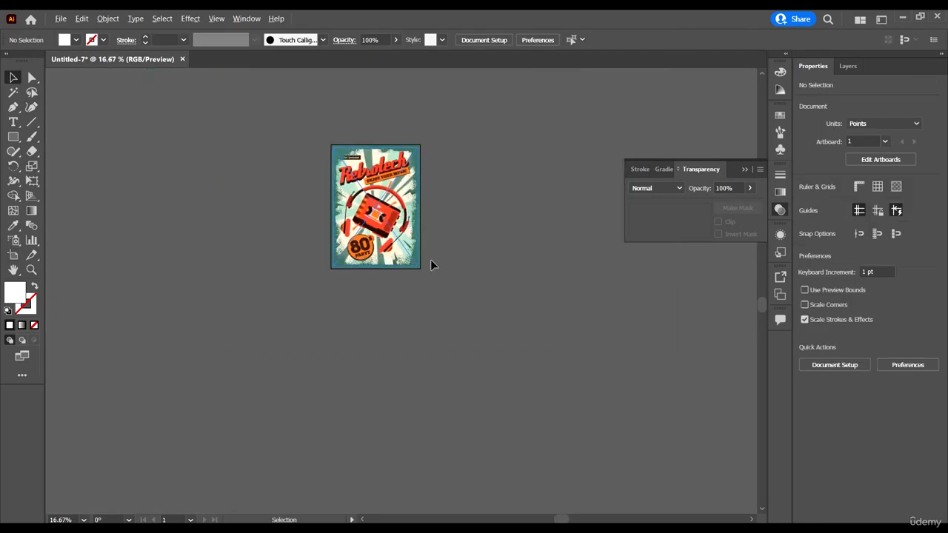
scroll(437, 262, up, 3)
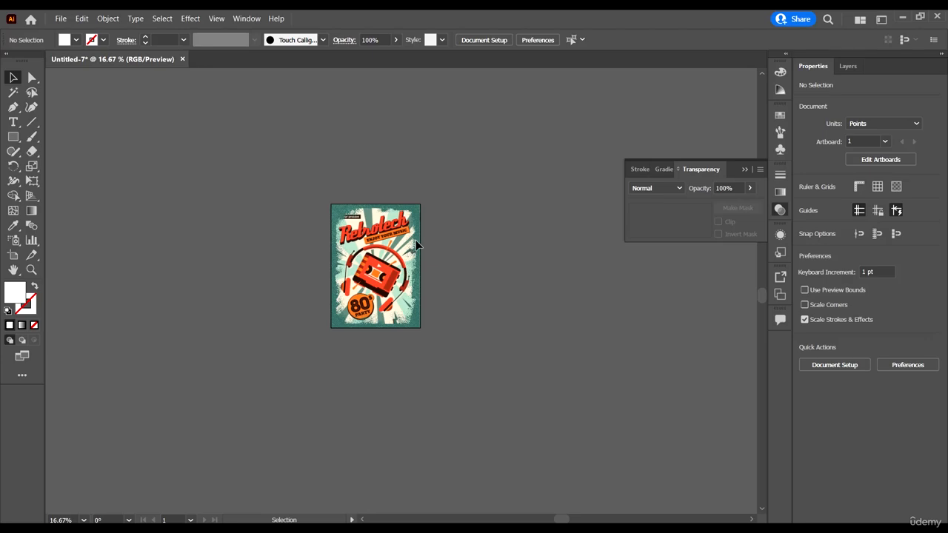
scroll(347, 248, up, 4)
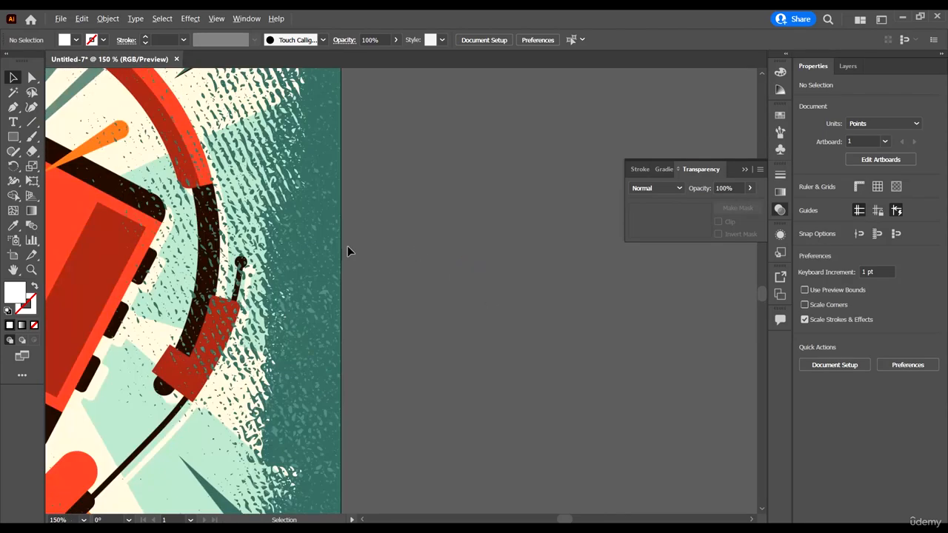
scroll(407, 247, down, 2)
scroll(383, 247, up, 1)
Step: Export the poster as a JPEG named "retro poster Done" into the 4 MASKING folder
click(60, 17)
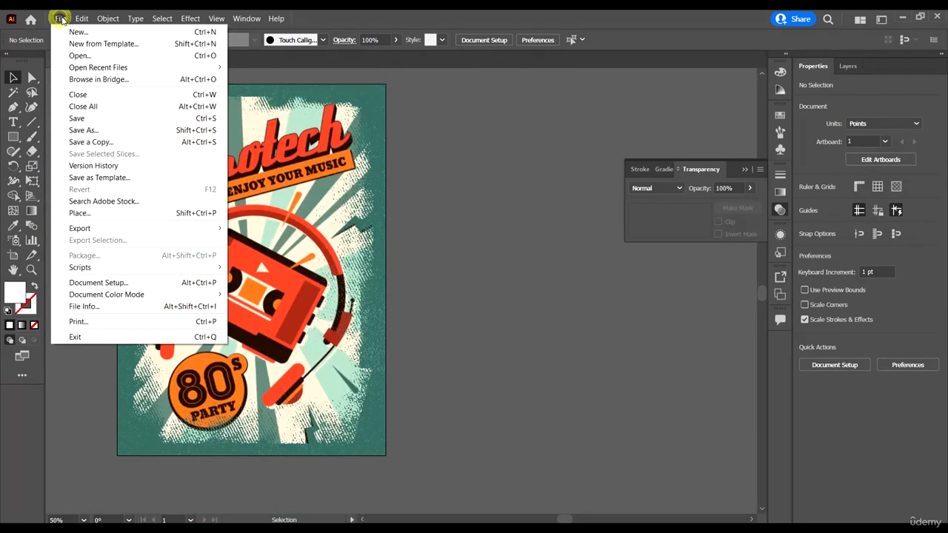
click(117, 231)
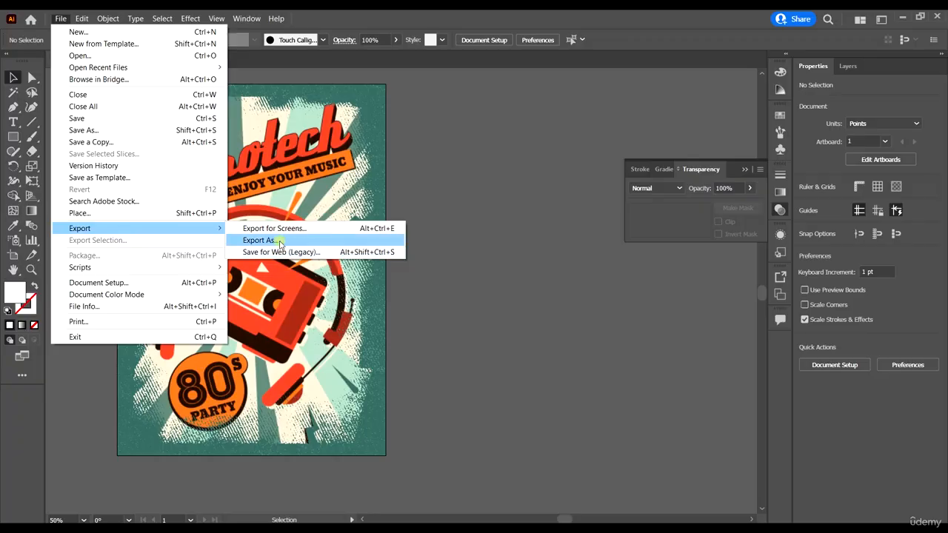
click(281, 240)
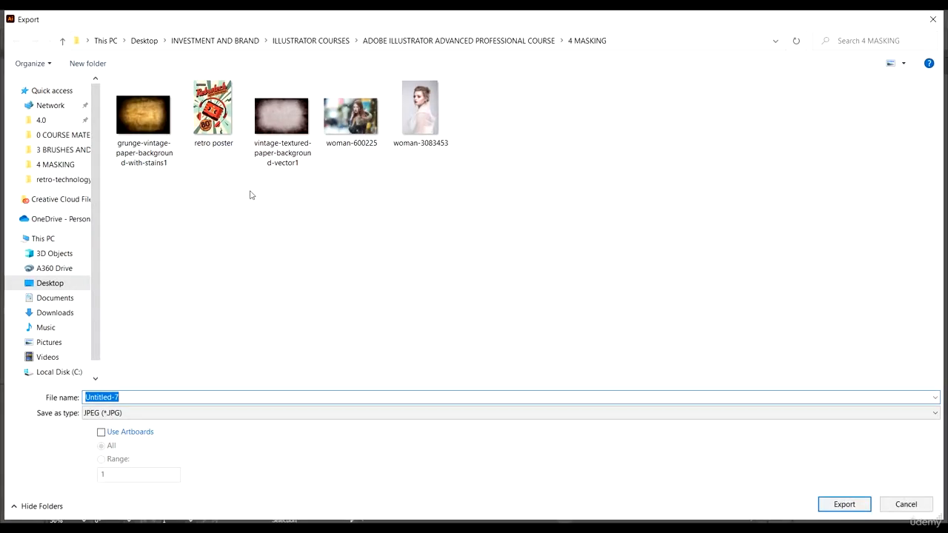
click(224, 138)
click(166, 398)
text(Done)
key(Return)
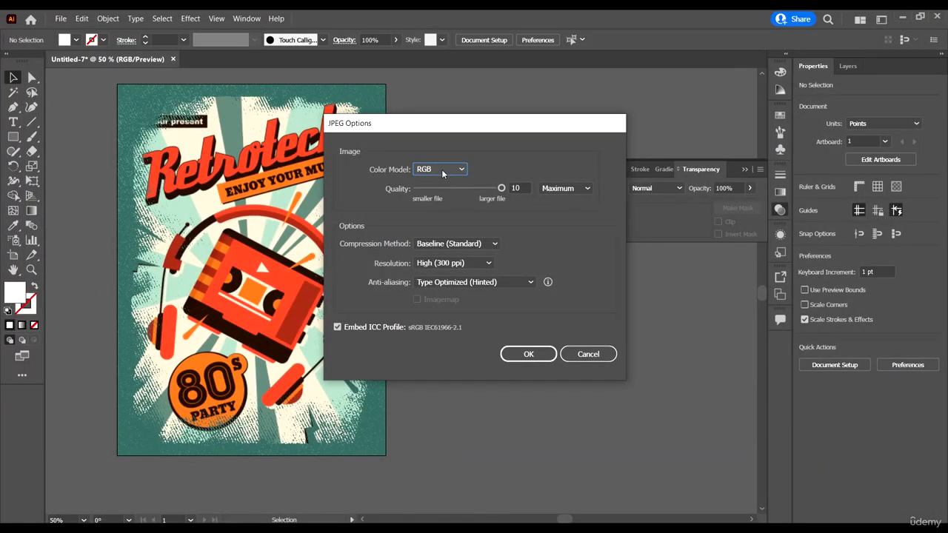
Step: Accept the JPEG options with the RGB color model and High (300 ppi) resolution
click(440, 170)
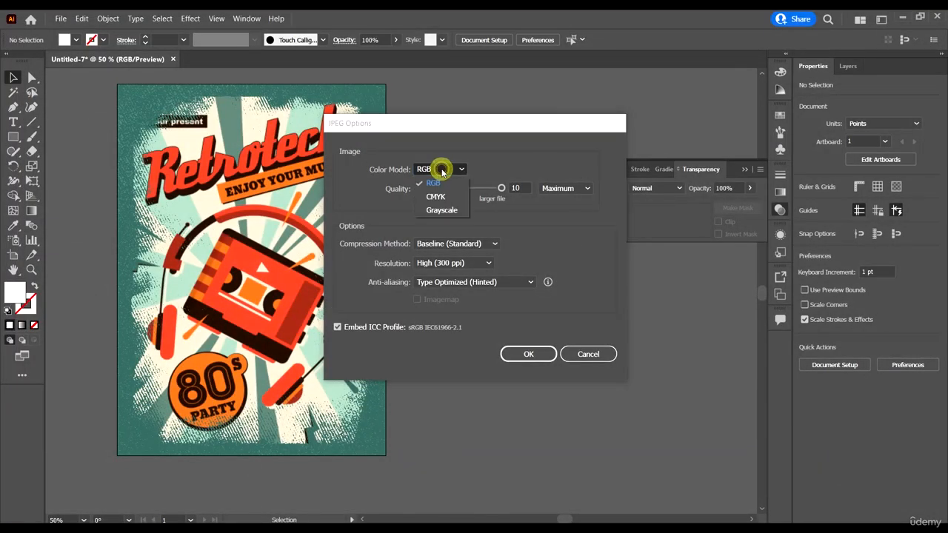
click(440, 169)
click(448, 263)
click(444, 263)
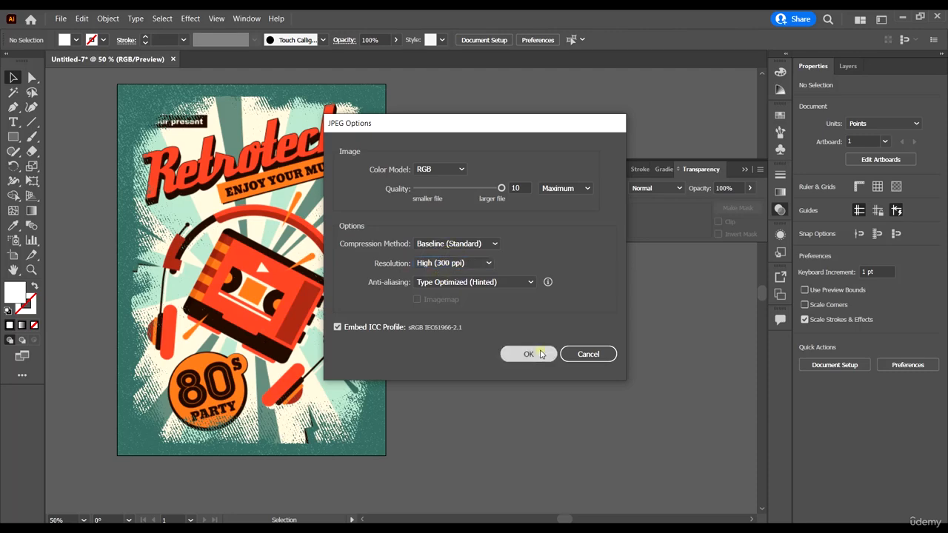
click(537, 352)
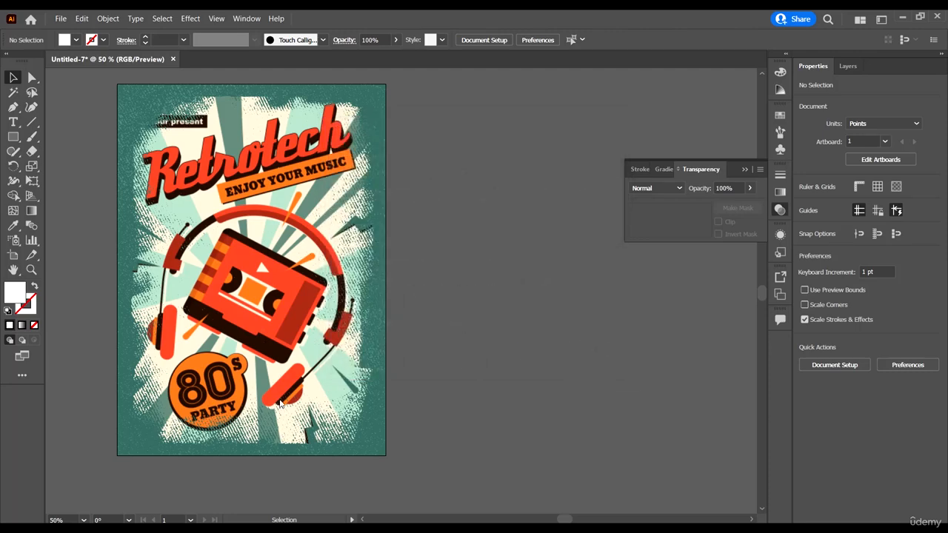
Step: Switch to File Explorer and open the exported "retro poster Done" image from the course's 4 MASKING folder
mouse_move(148, 529)
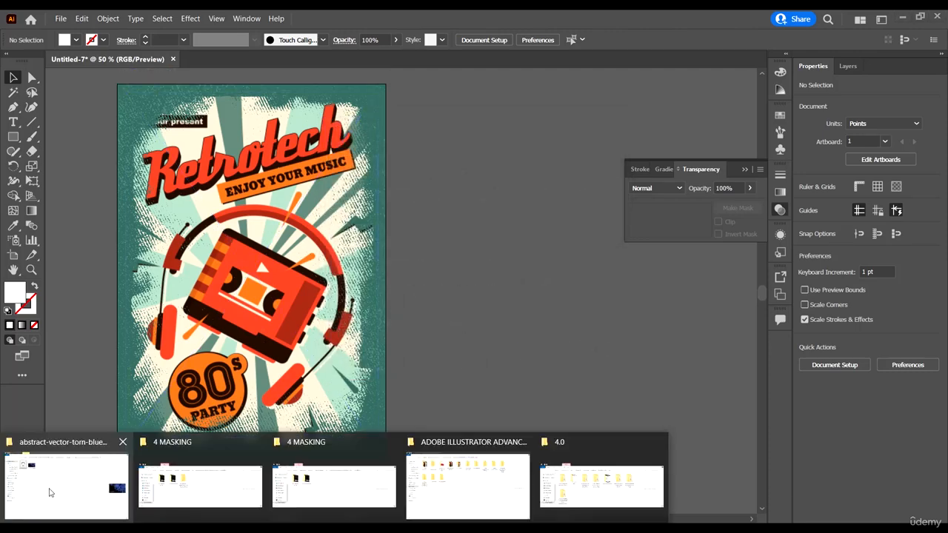
mouse_move(42, 491)
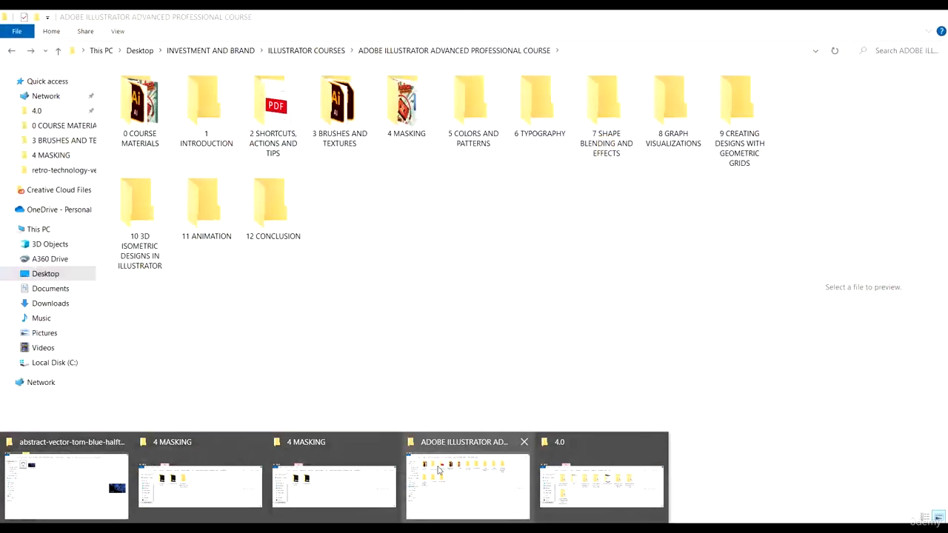
click(448, 478)
double_click(406, 104)
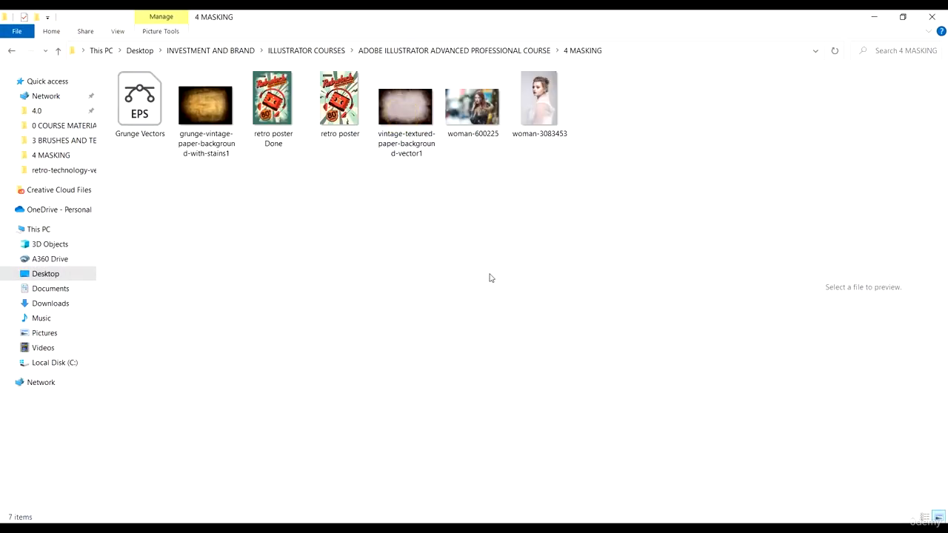
double_click(273, 100)
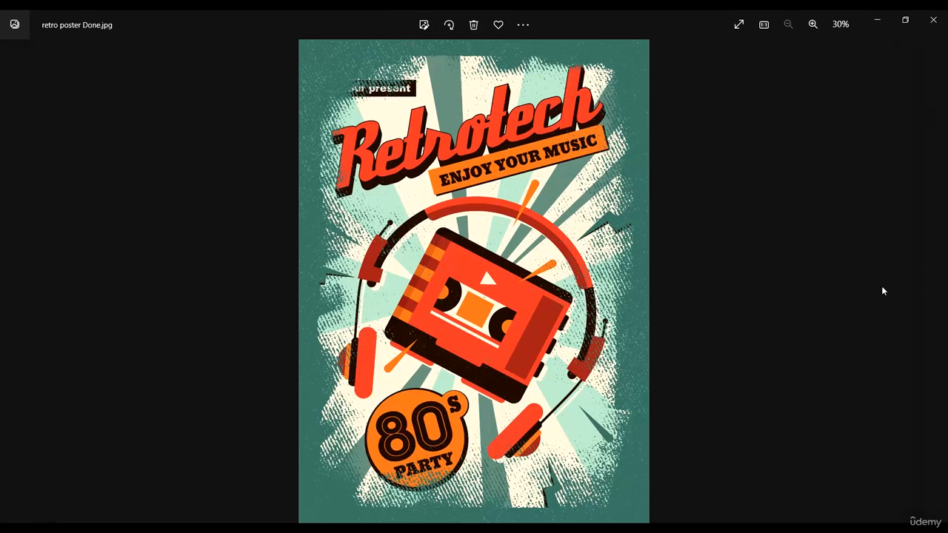
Step: Compare the finished poster with the original "retro poster" image, close the viewer, and preview the exported file in its folder
click(931, 283)
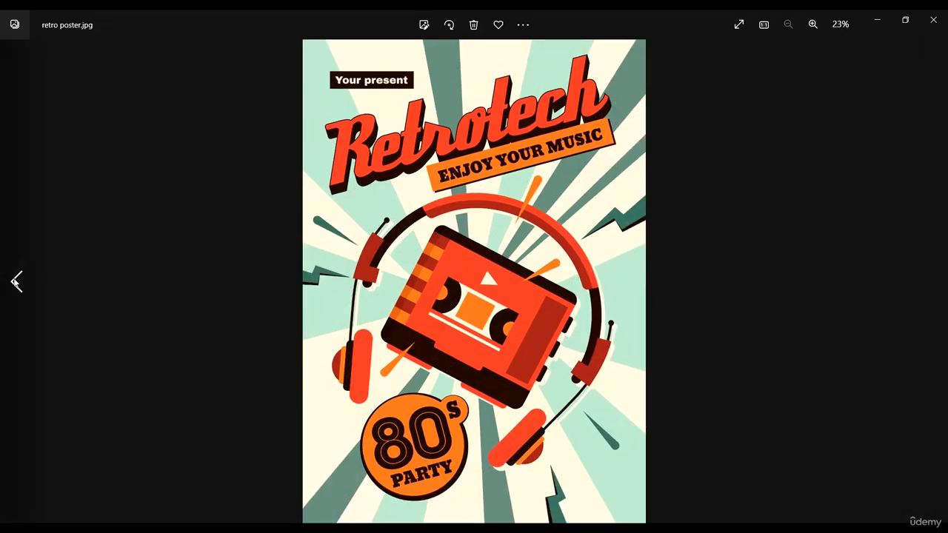
click(15, 282)
click(932, 290)
click(15, 289)
click(922, 20)
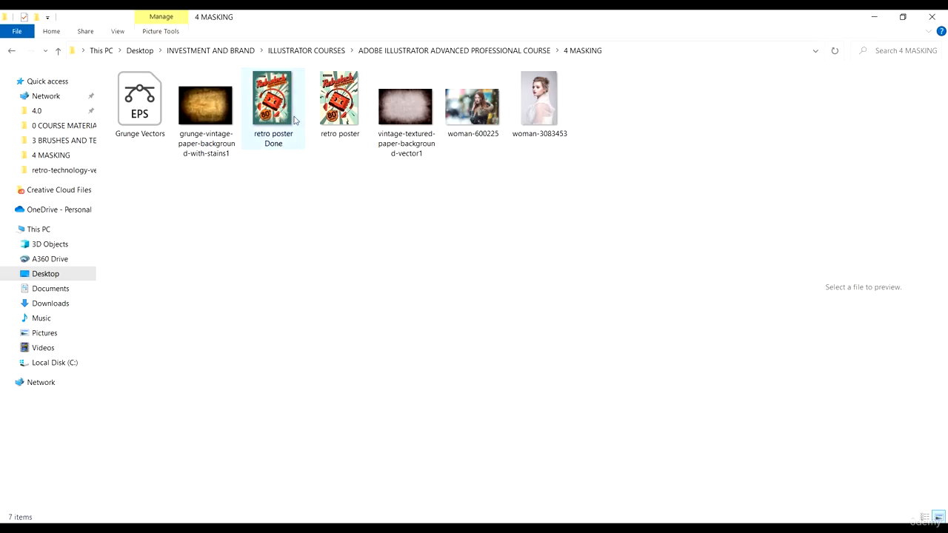
click(282, 112)
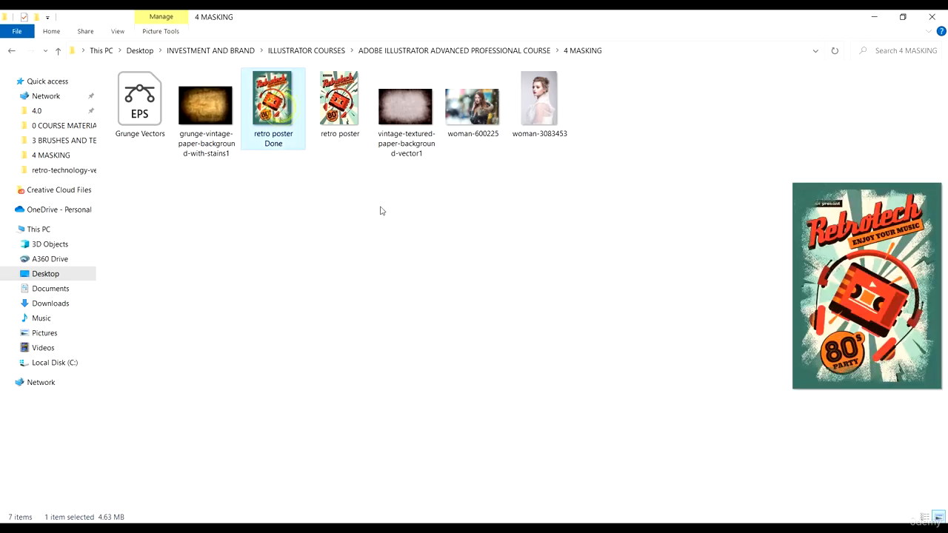
click(282, 221)
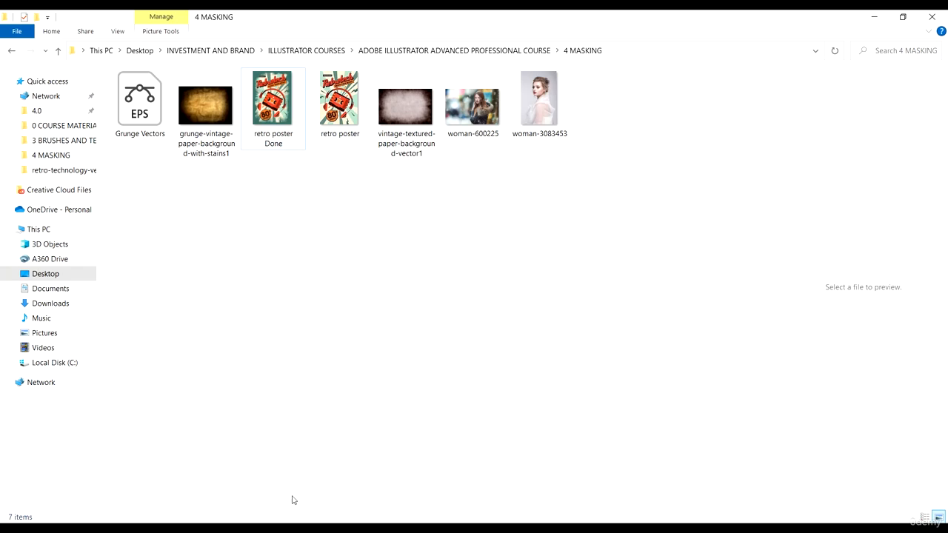